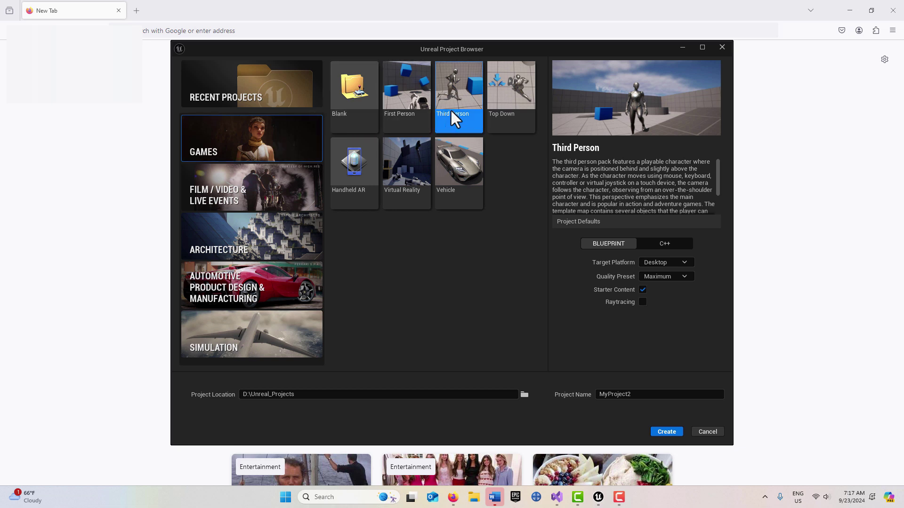
# Create the Third Person Blueprint game project MyProject2 in D:\Unreal_Projects with starter content.
pyautogui.click(667, 432)
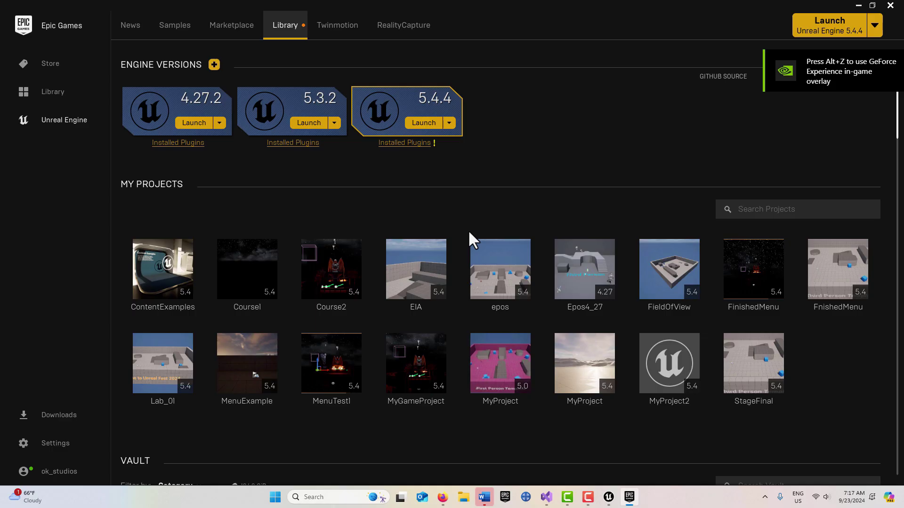
# Find Paragon: Wraith in the Epic Games library's vault and add it to the MyProject2 project.
pyautogui.scroll(-3, 463, 243)
pyautogui.scroll(-10, 460, 253)
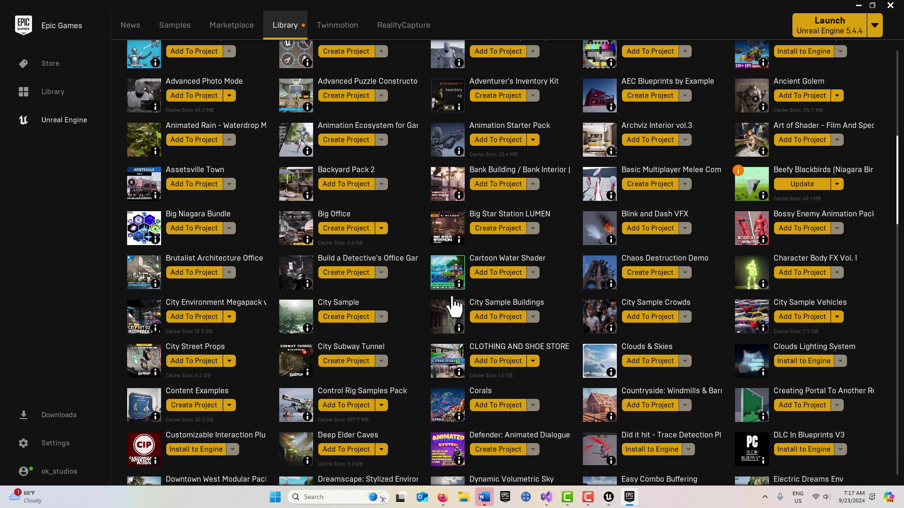
pyautogui.scroll(-9, 454, 309)
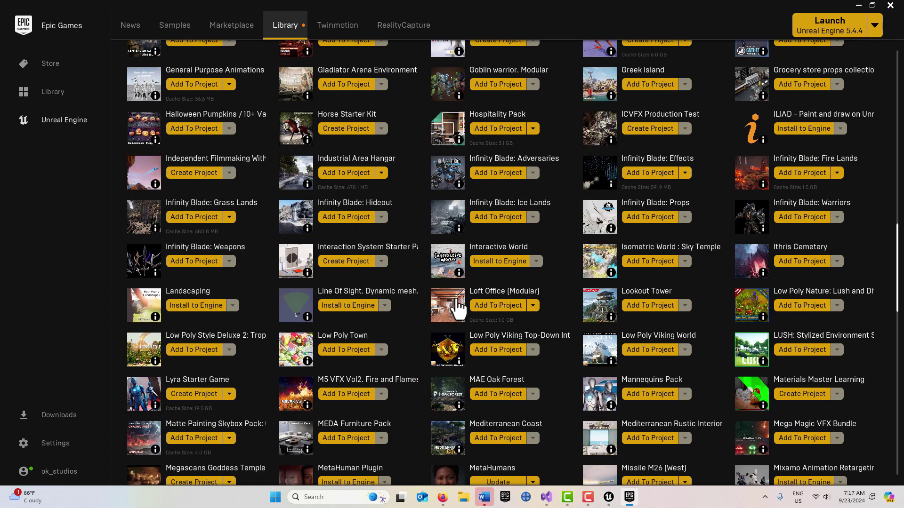
pyautogui.scroll(-4, 457, 307)
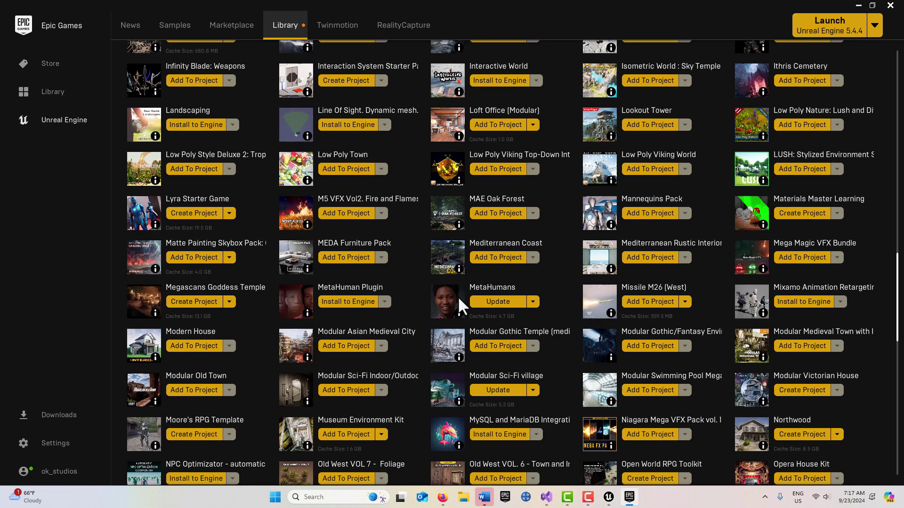
pyautogui.scroll(-1, 461, 309)
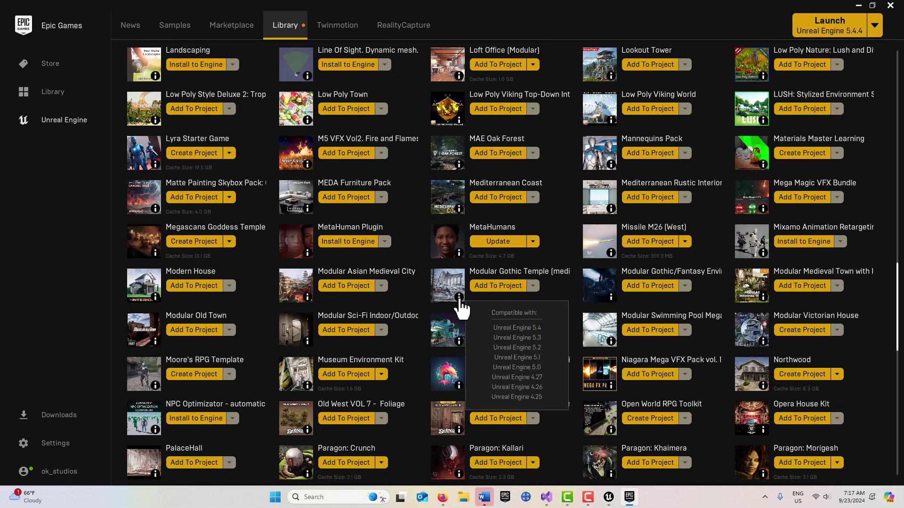
pyautogui.scroll(-3, 461, 308)
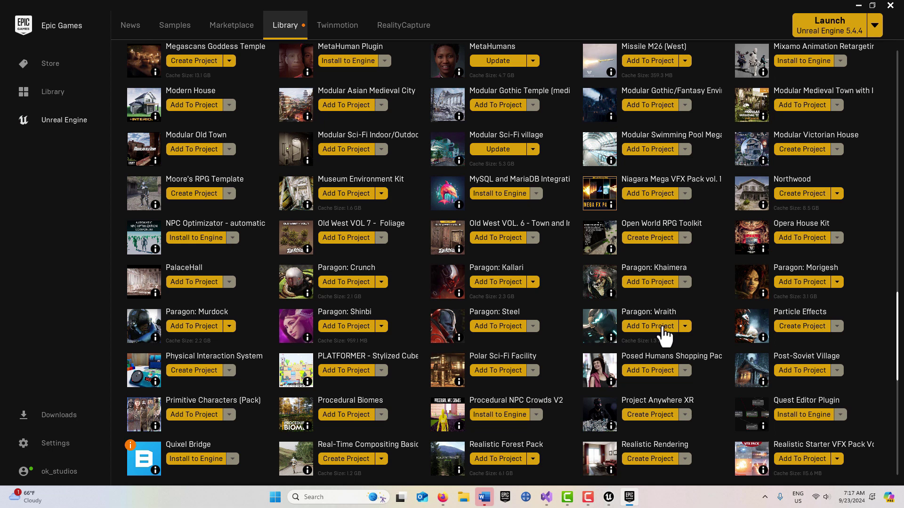
pyautogui.click(650, 326)
pyautogui.scroll(-5, 488, 225)
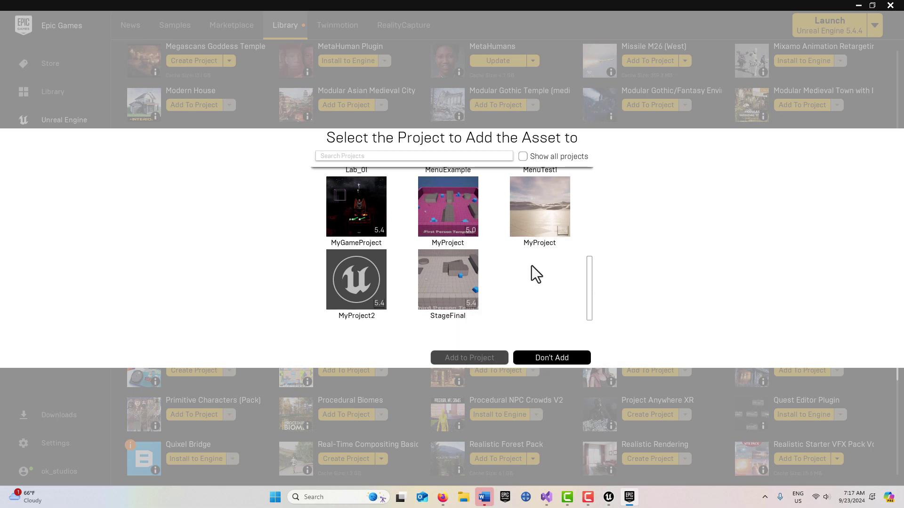
pyautogui.scroll(1, 535, 269)
pyautogui.scroll(-1, 535, 269)
pyautogui.click(357, 280)
pyautogui.click(457, 359)
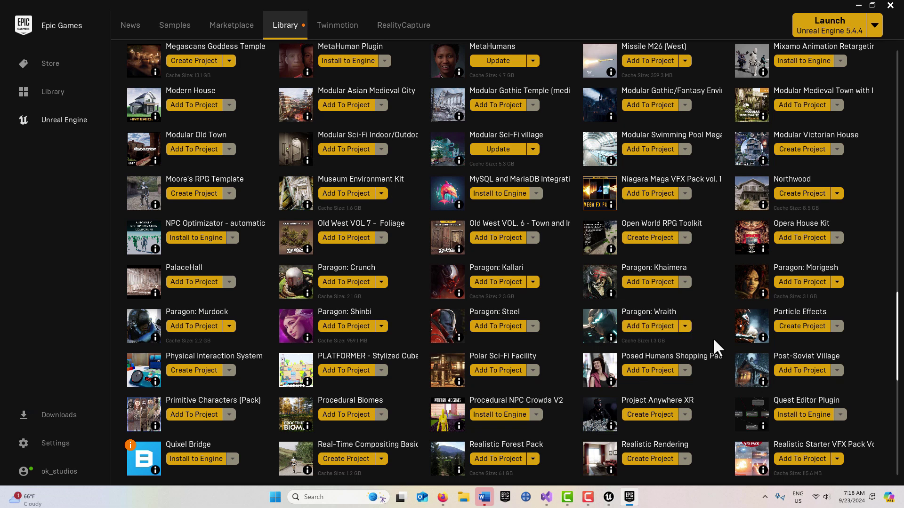
# Switch to the Unreal Editor with MyProject2 and load the Default Editor Layout.
pyautogui.moveTo(608, 500)
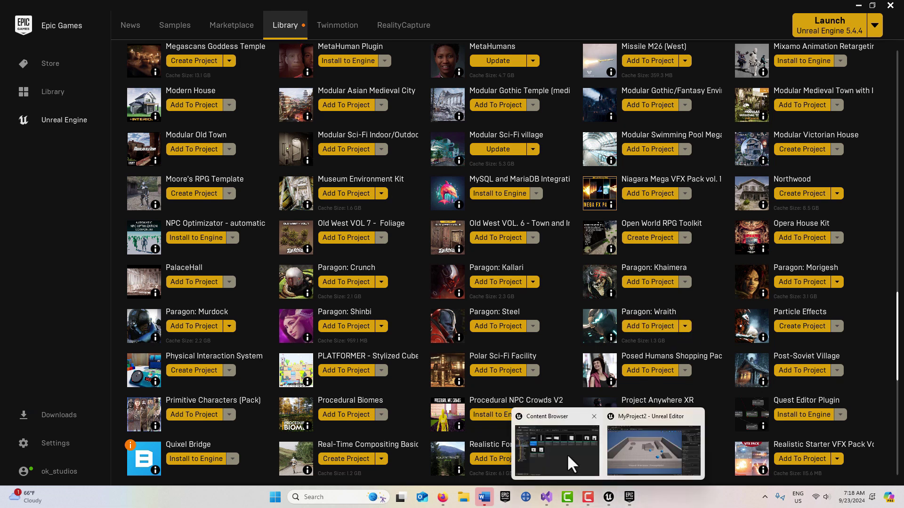
pyautogui.click(659, 445)
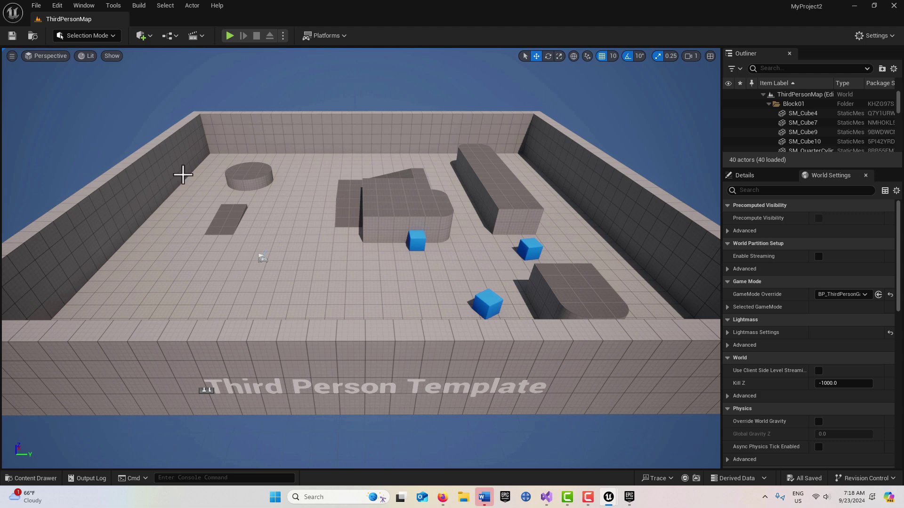
pyautogui.click(60, 6)
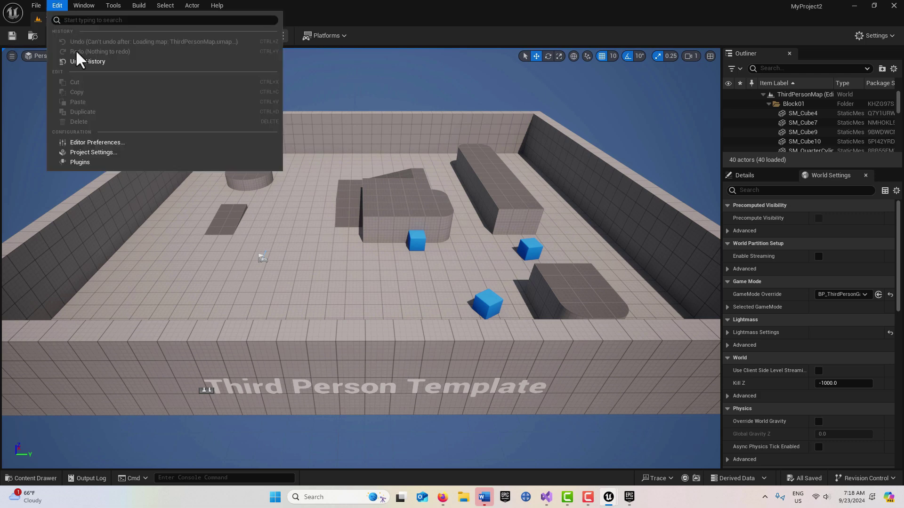
pyautogui.moveTo(80, 10)
pyautogui.moveTo(130, 303)
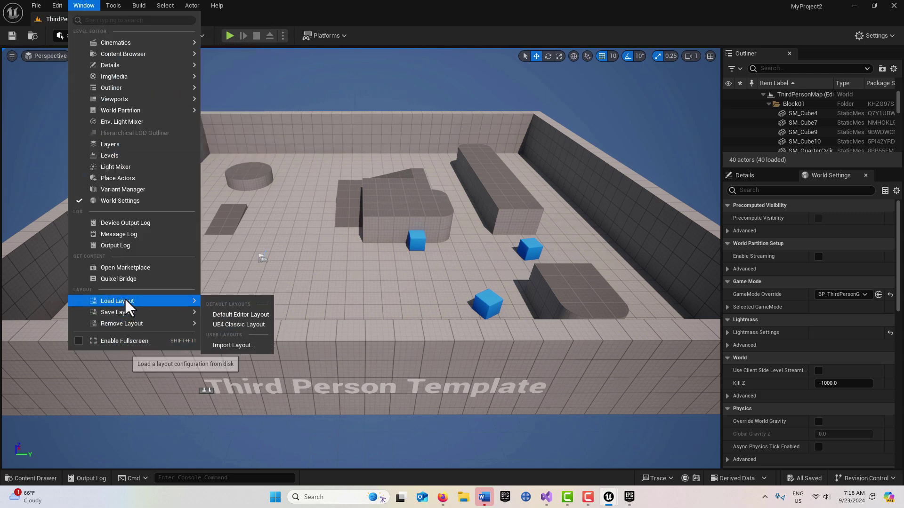
pyautogui.click(234, 314)
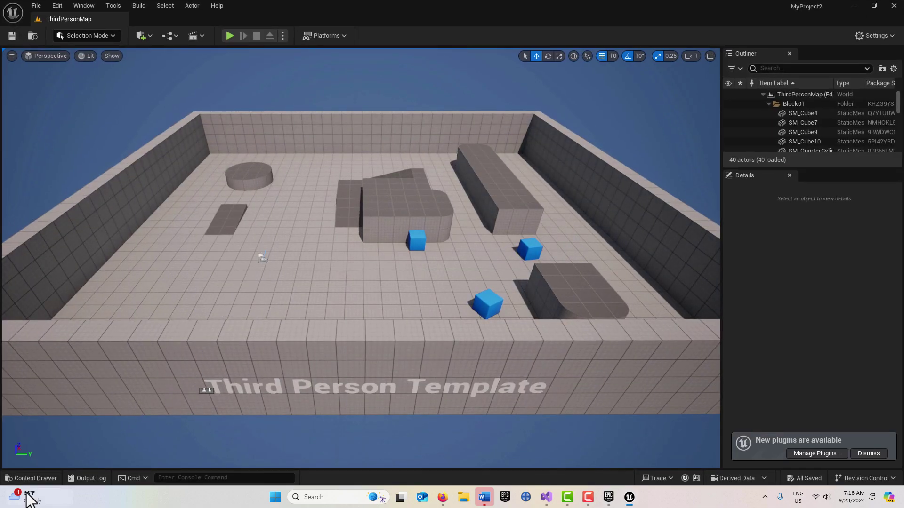
# Open the content browser and dock it in the editor layout.
pyautogui.click(41, 479)
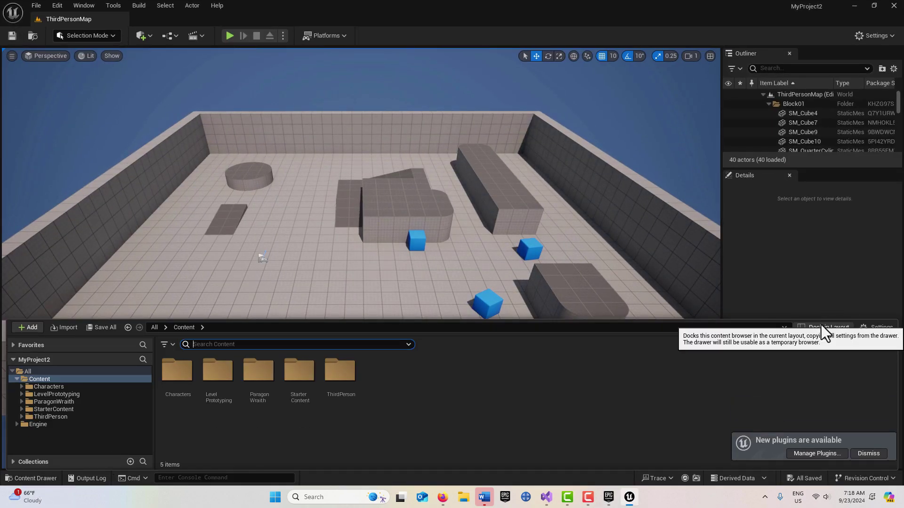
pyautogui.click(821, 326)
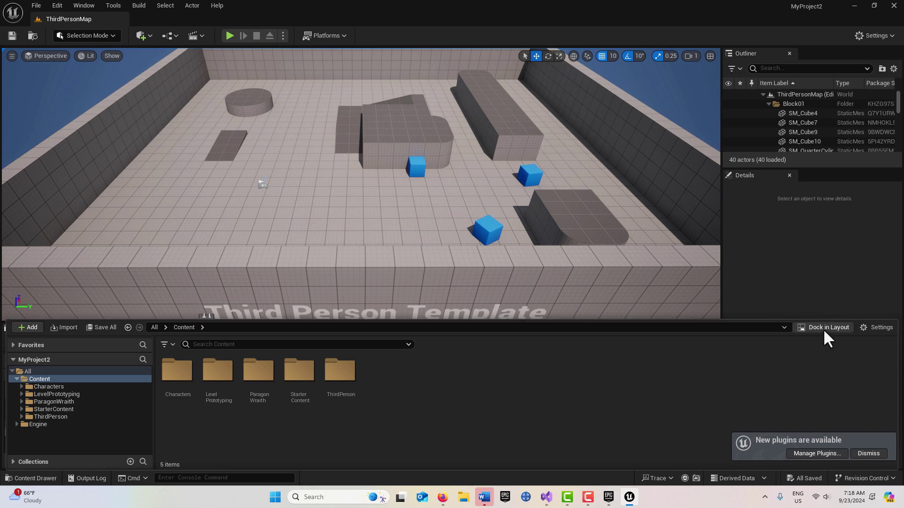
pyautogui.click(824, 329)
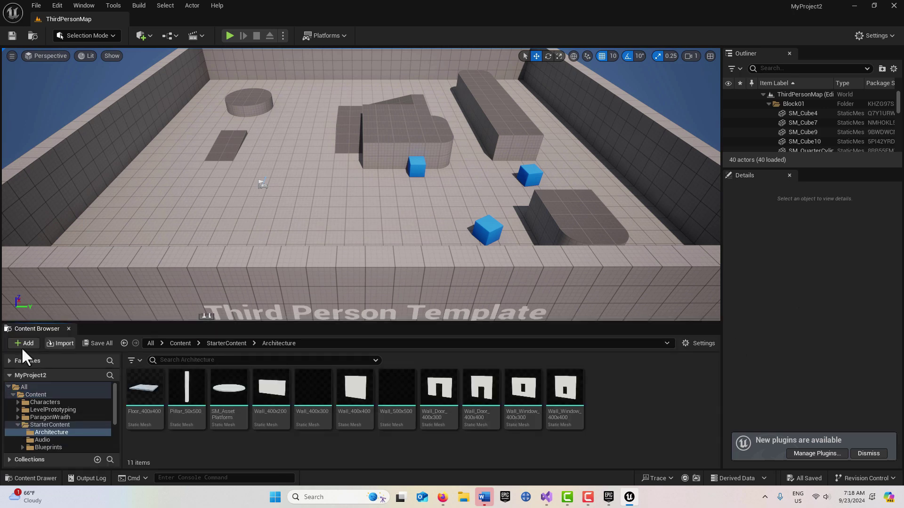
# Browse to the Wraith folder under ParagonWraith/Characters/Heroes and open the AnimationTestMap level.
pyautogui.click(41, 395)
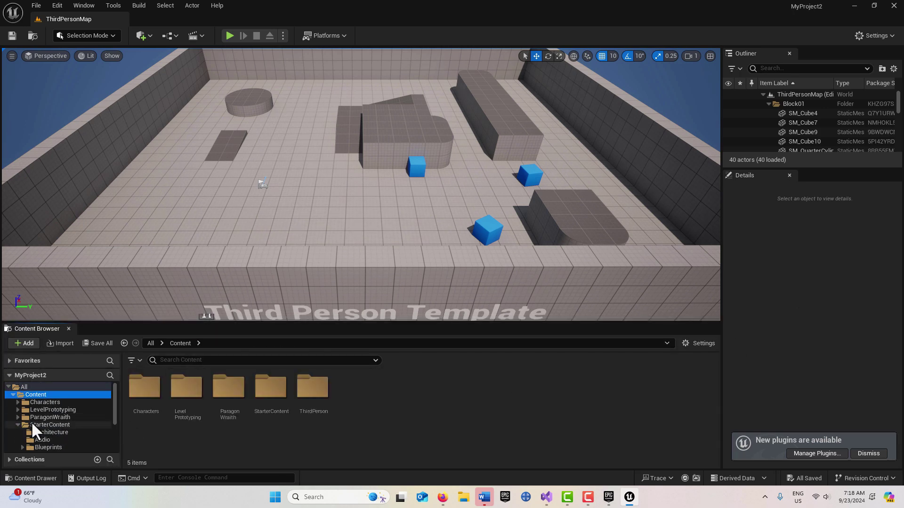
pyautogui.click(17, 417)
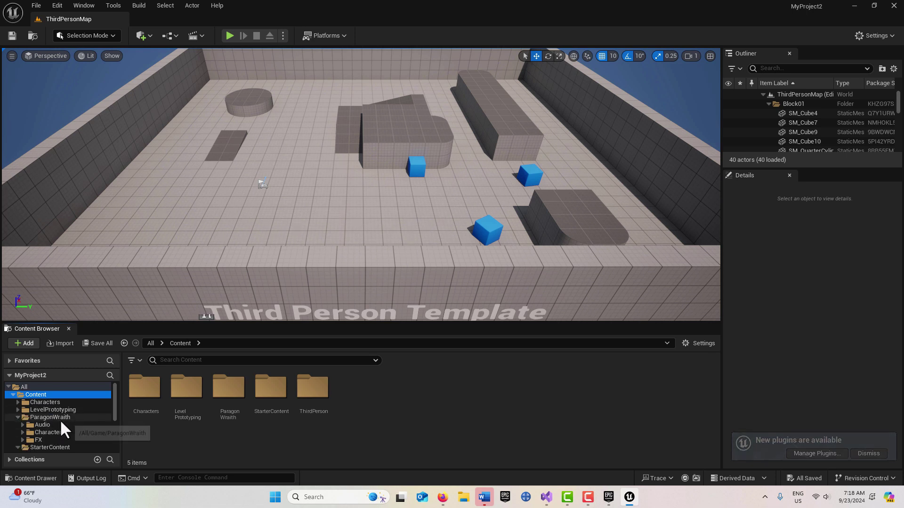
pyautogui.click(23, 432)
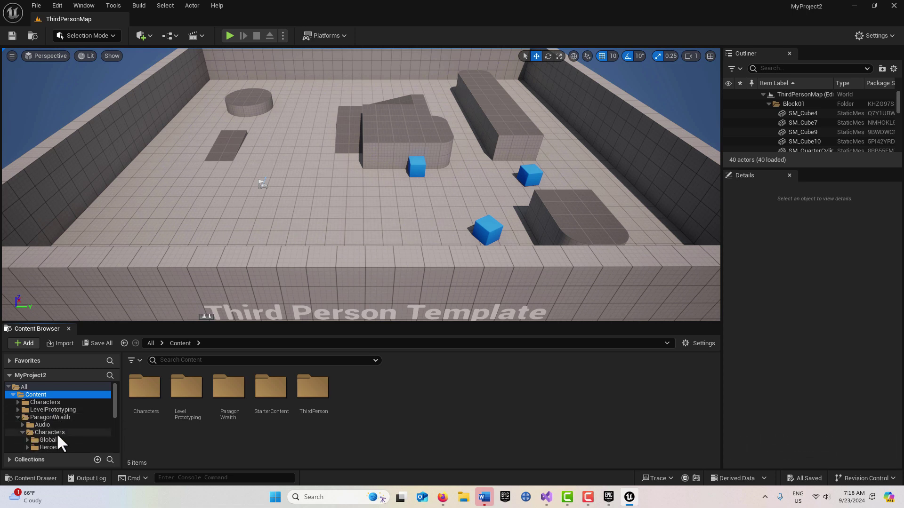
pyautogui.click(51, 447)
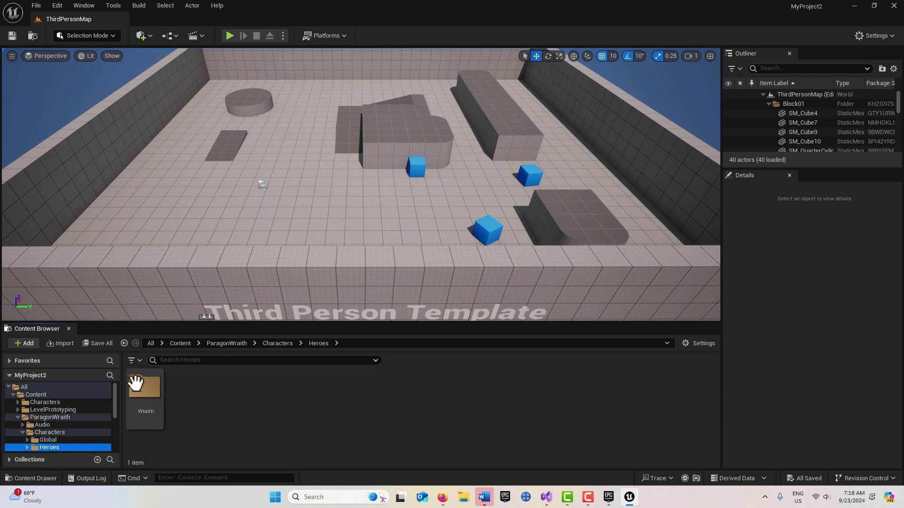
pyautogui.scroll(-2, 84, 427)
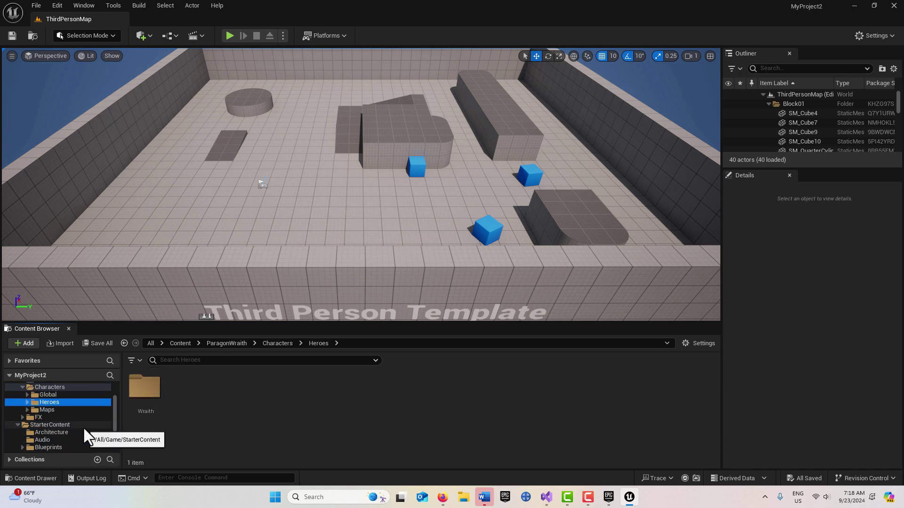
pyautogui.doubleClick(146, 389)
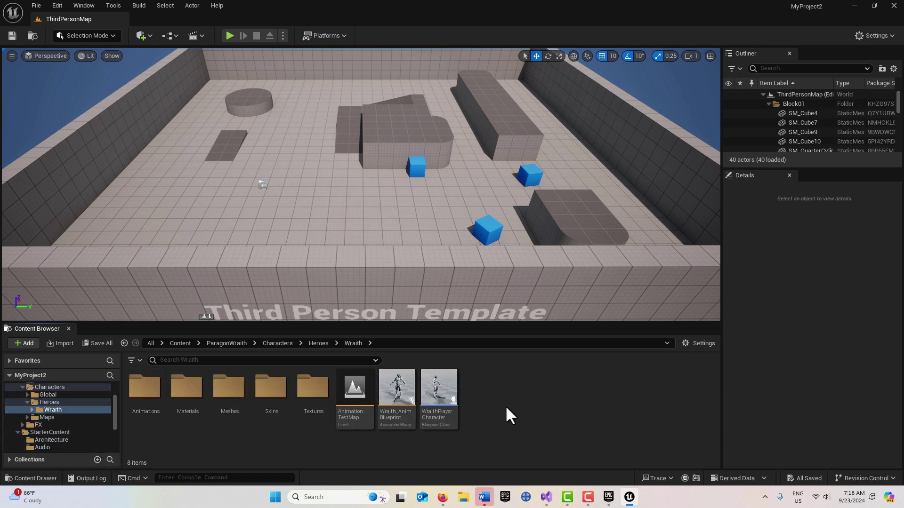
pyautogui.click(445, 414)
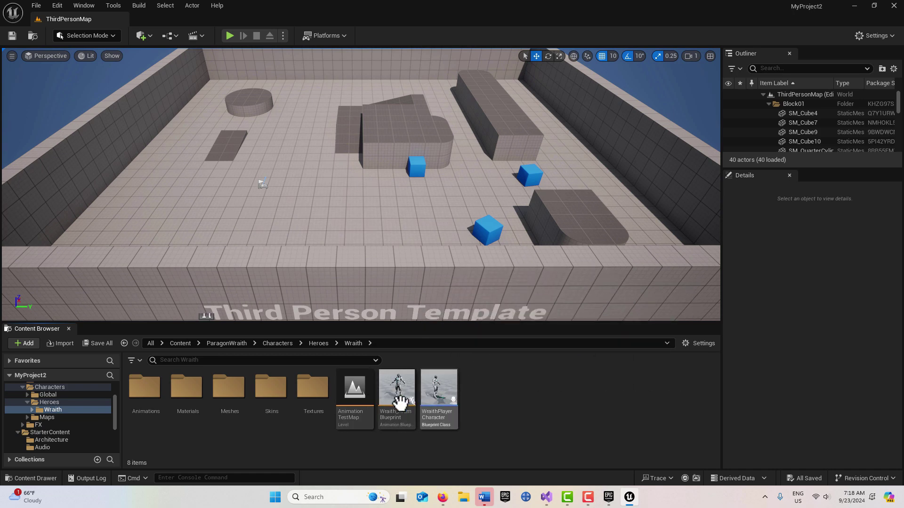
pyautogui.doubleClick(356, 392)
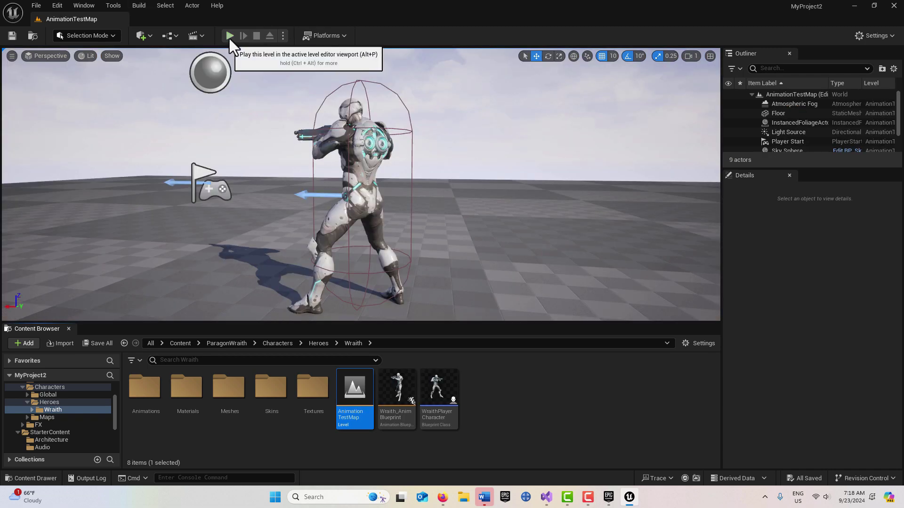
# Try to play the AnimationTestMap level, cancel the play request and close the message log.
pyautogui.click(230, 37)
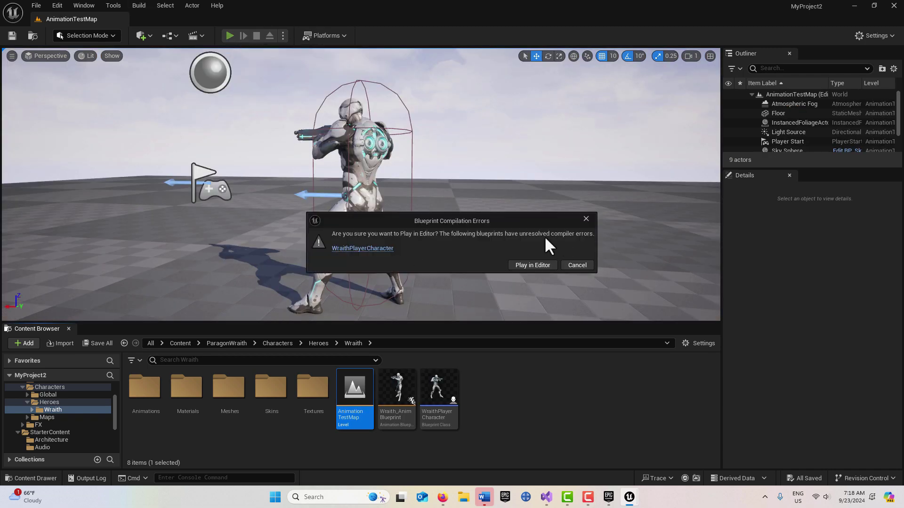
pyautogui.click(577, 265)
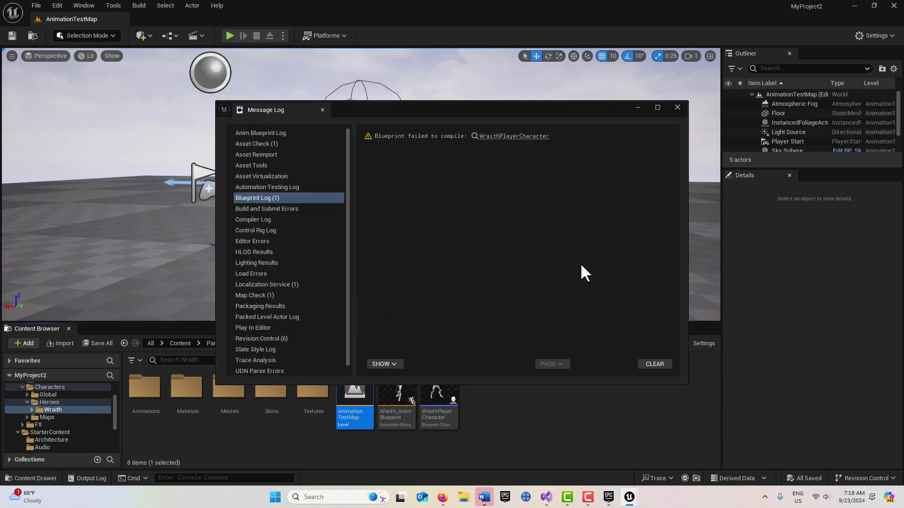
pyautogui.click(676, 106)
# Open the WraithPlayerCharacter blueprint and dock its editor in the main window beside AnimationTestMap.
pyautogui.doubleClick(444, 398)
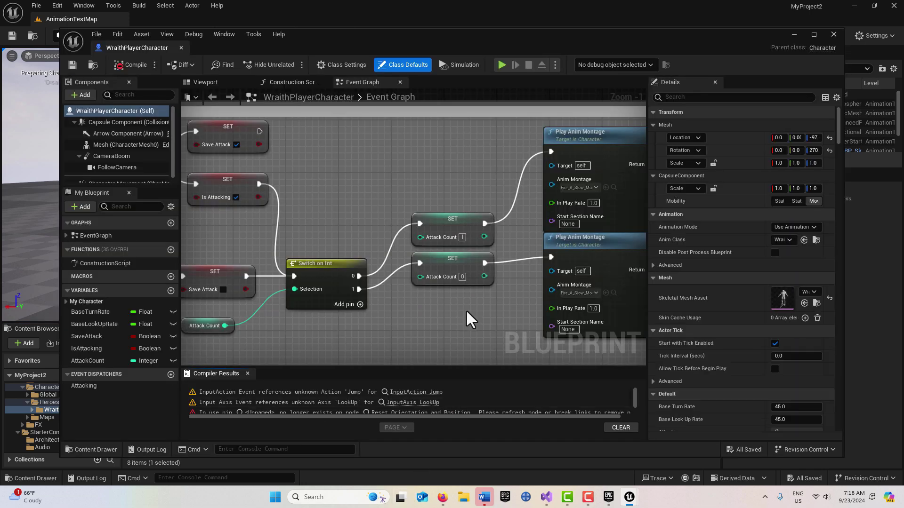
pyautogui.scroll(-6, 465, 309)
pyautogui.scroll(1, 541, 193)
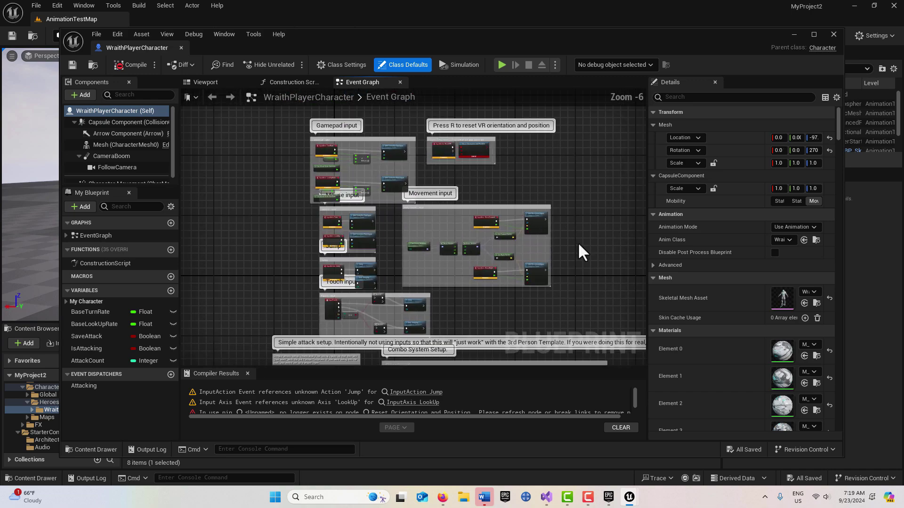
pyautogui.scroll(1, 577, 242)
pyautogui.scroll(-1, 575, 241)
pyautogui.scroll(2, 538, 278)
pyautogui.click(180, 47)
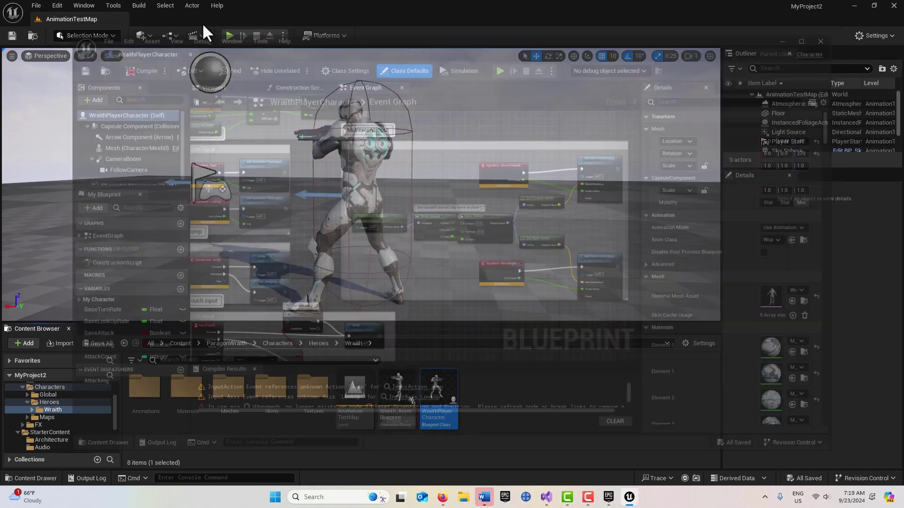
# Break the execution link from InputAction ResetVR to the Reset Orientation and Position node in the Event Graph.
pyautogui.scroll(-1, 501, 261)
pyautogui.scroll(5, 541, 308)
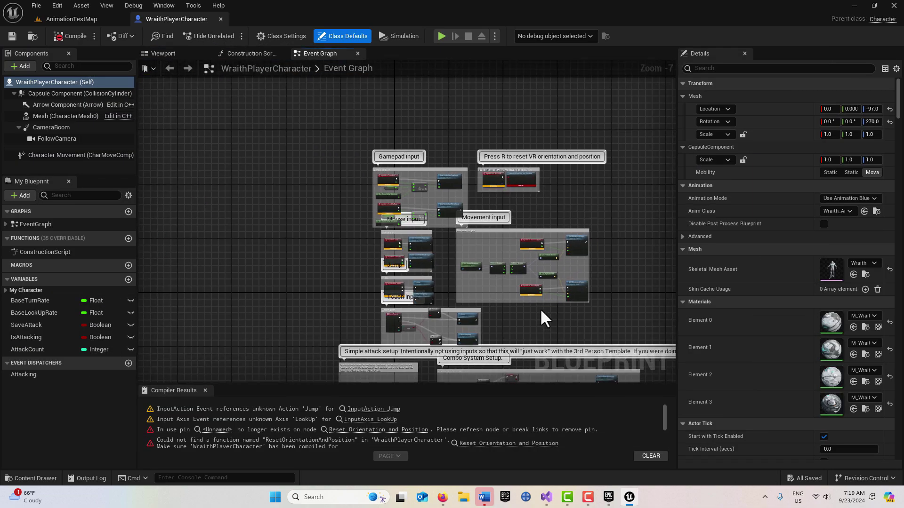
pyautogui.scroll(-4, 533, 316)
pyautogui.scroll(2, 572, 201)
pyautogui.moveTo(572, 201); pyautogui.dragTo(602, 273, button='right')
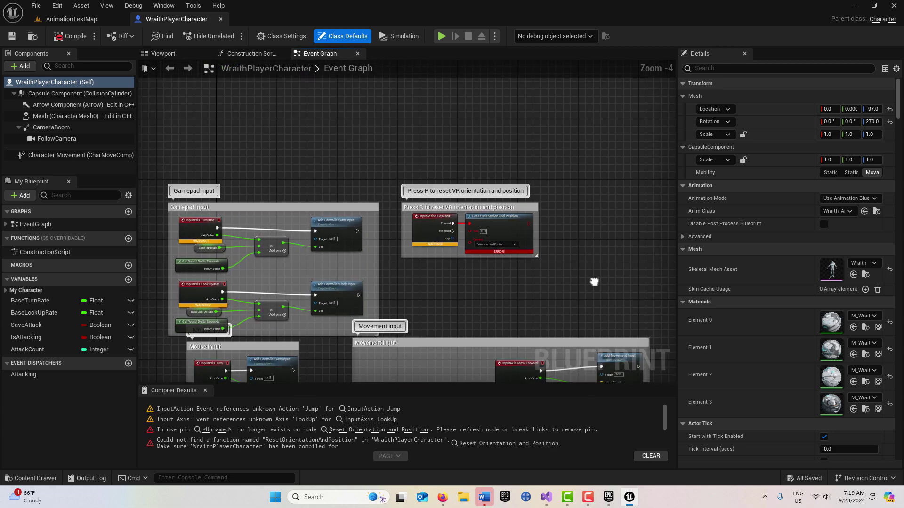
pyautogui.click(537, 238)
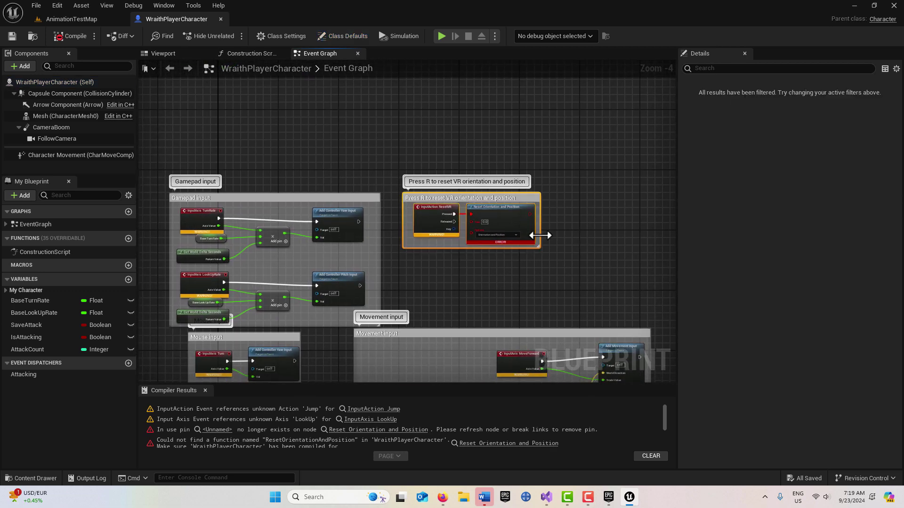
pyautogui.keyDown('alt'); pyautogui.click(453, 214); pyautogui.keyUp('alt')
# Break the execution links from InputAxis TurnRate and InputAxis LookUpRate in the Gamepad input group.
pyautogui.keyDown('alt'); pyautogui.click(219, 218); pyautogui.keyUp('alt')
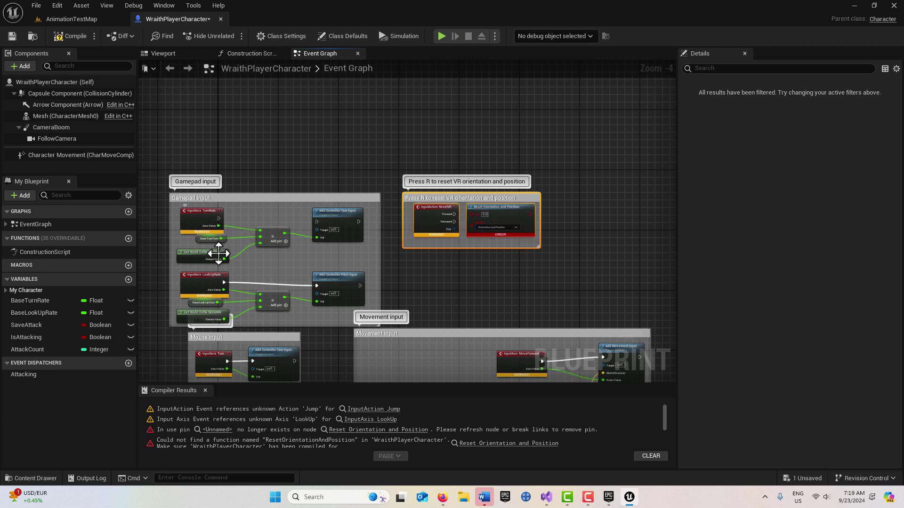
pyautogui.keyDown('alt'); pyautogui.click(224, 284); pyautogui.keyUp('alt')
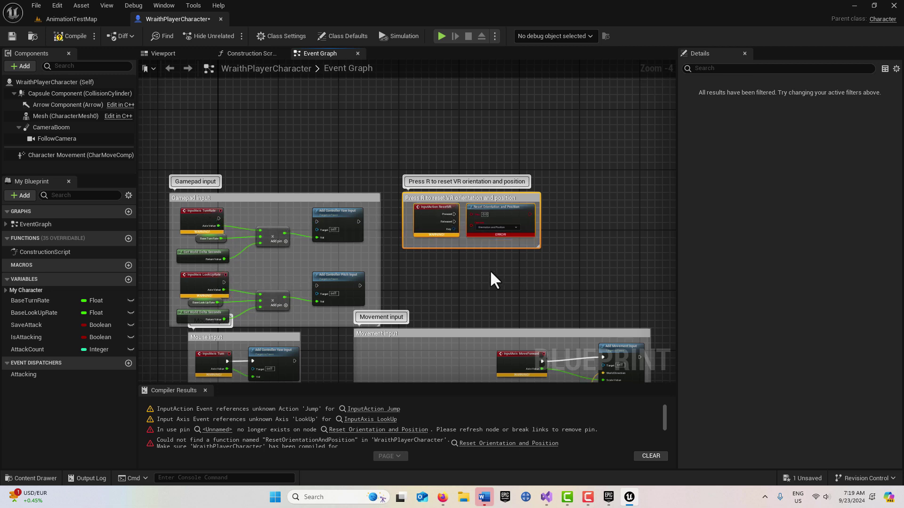
pyautogui.moveTo(492, 279); pyautogui.dragTo(535, 216, button='right')
pyautogui.scroll(1, 189, 174)
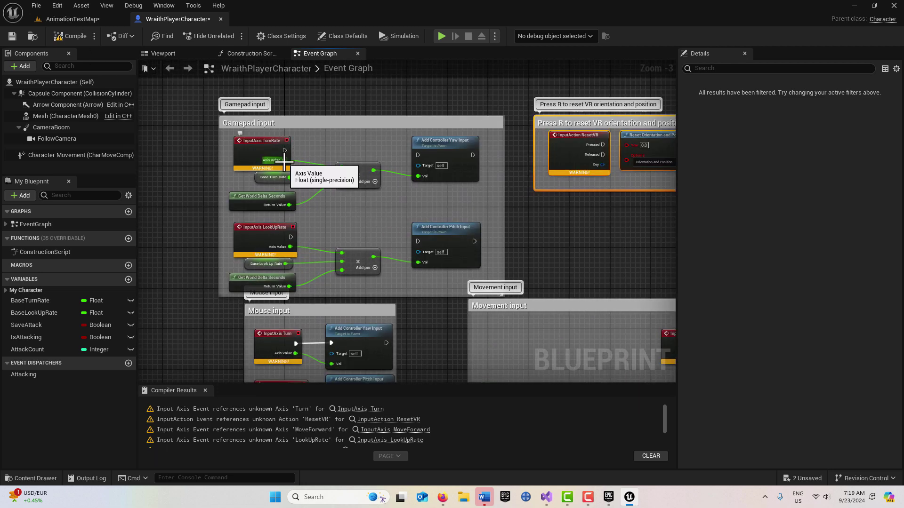
# Break the Axis Value links of InputAxis TurnRate and InputAxis LookUpRate, and compile the blueprint.
pyautogui.keyDown('alt'); pyautogui.click(284, 160); pyautogui.keyUp('alt')
pyautogui.keyDown('alt'); pyautogui.click(288, 247); pyautogui.keyUp('alt')
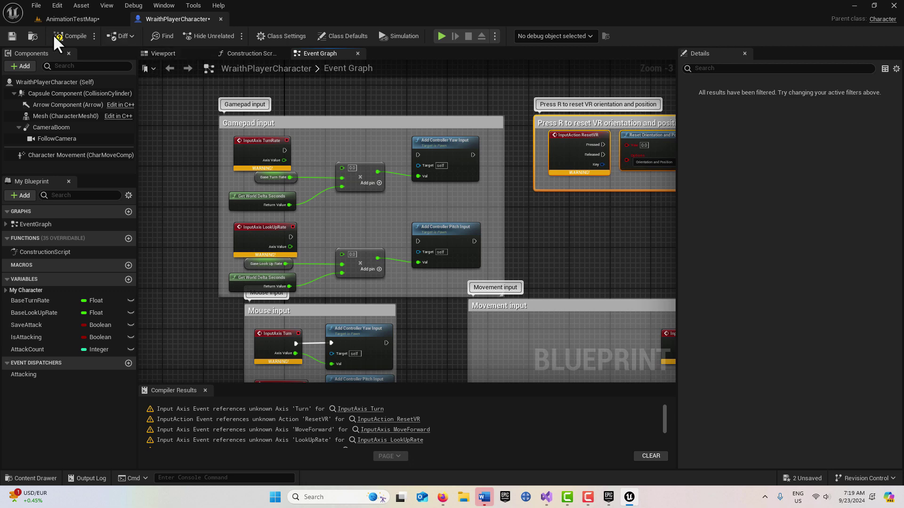
pyautogui.click(70, 34)
# Delete the InputAction ResetVR, InputAxis TurnRate and InputAxis LookUpRate event nodes, and recompile the blueprint.
pyautogui.moveTo(610, 250); pyautogui.dragTo(554, 215, button='right')
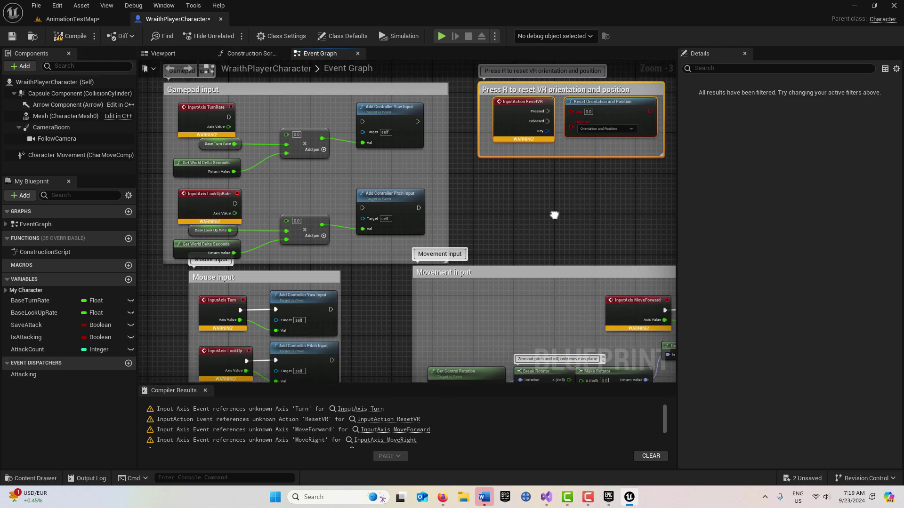
pyautogui.click(509, 103)
pyautogui.press('Delete')
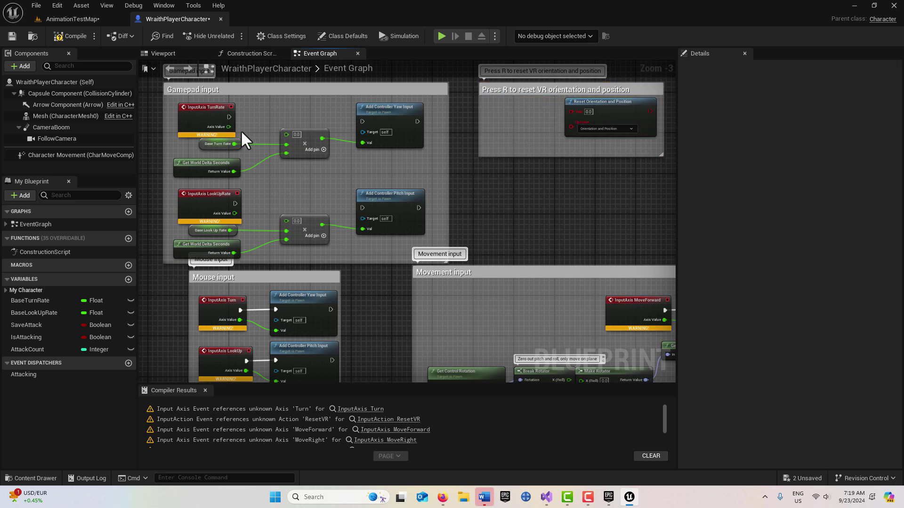
pyautogui.click(213, 107)
pyautogui.press('Delete')
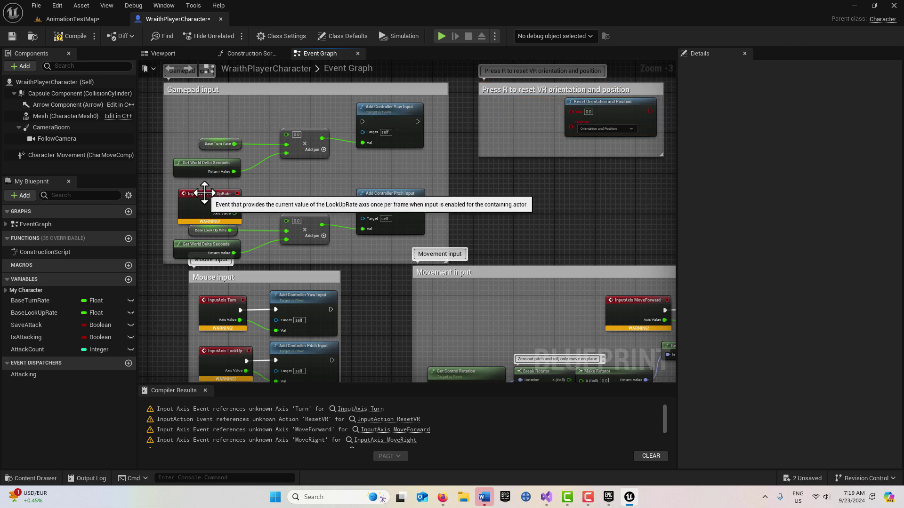
pyautogui.click(204, 193)
pyautogui.press('Delete')
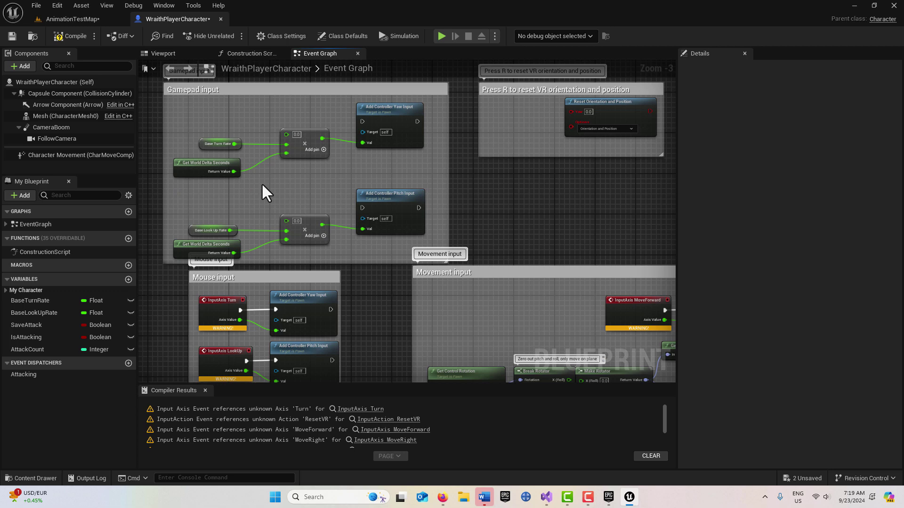
pyautogui.click(66, 37)
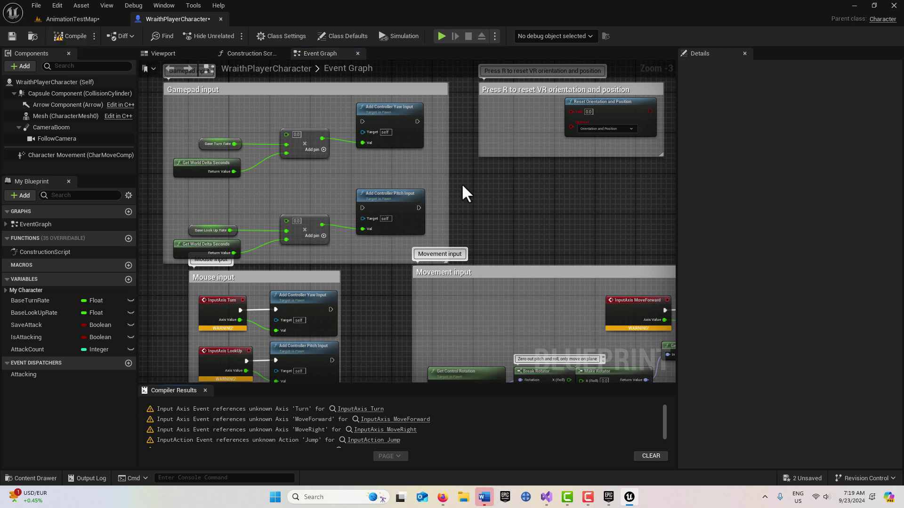
# Open the Engine Input page of the Project Settings and place its window beside the Mouse input and Jump node groups.
pyautogui.moveTo(492, 210)
pyautogui.mouseDown(button='right')
pyautogui.moveTo(504, 161)
pyautogui.moveTo(505, 206)
pyautogui.mouseUp(button='right')
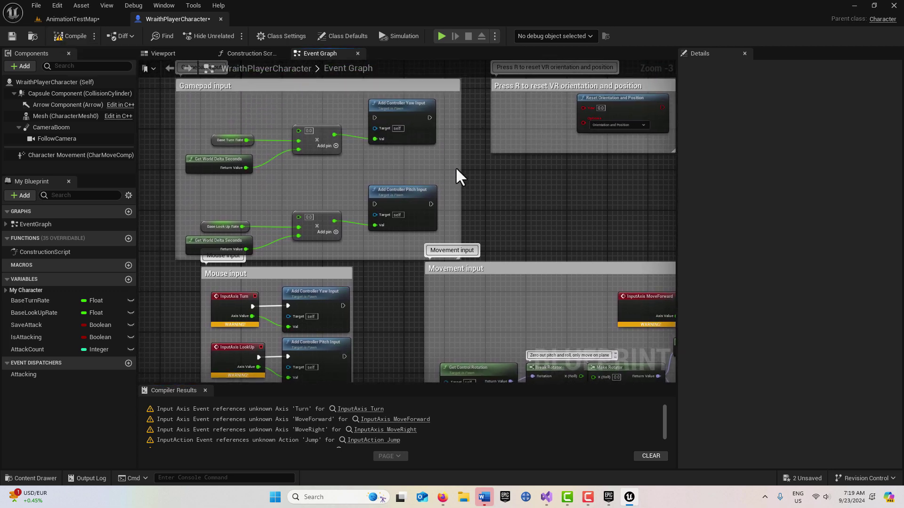
pyautogui.moveTo(484, 181); pyautogui.dragTo(477, 52, button='right')
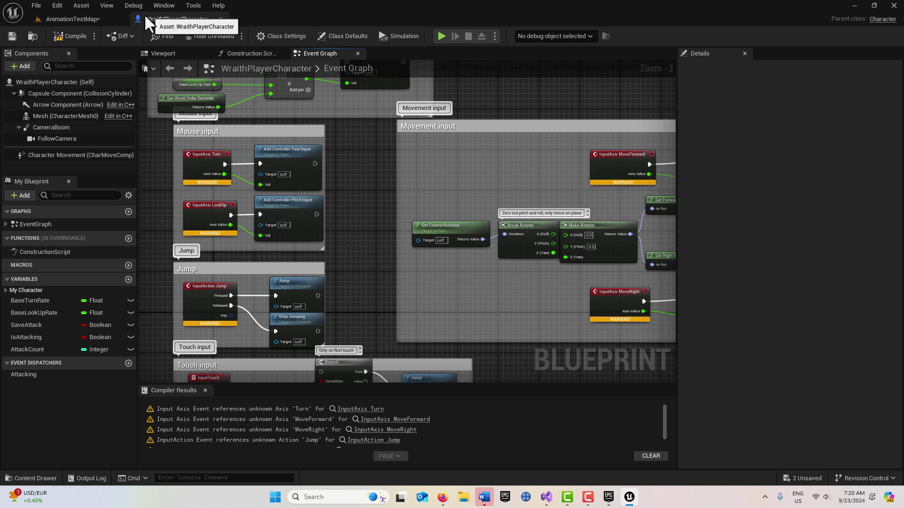
pyautogui.click(54, 7)
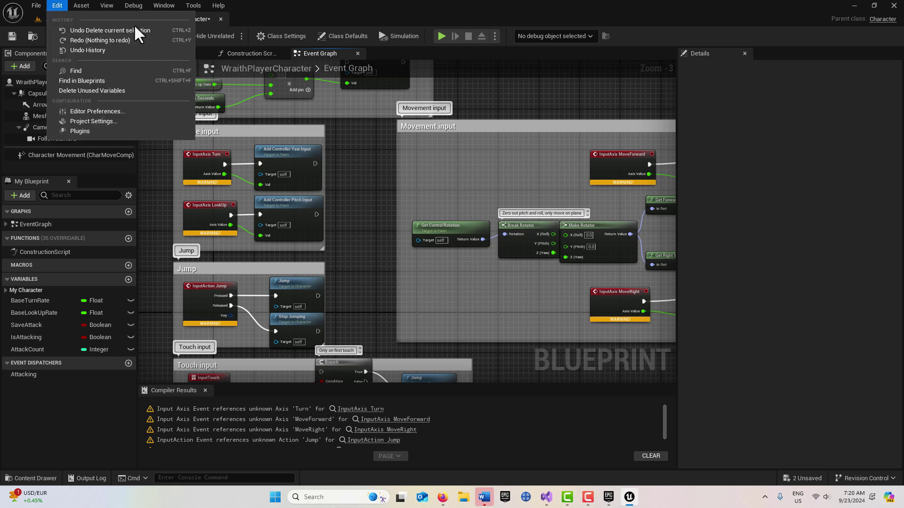
pyautogui.click(124, 123)
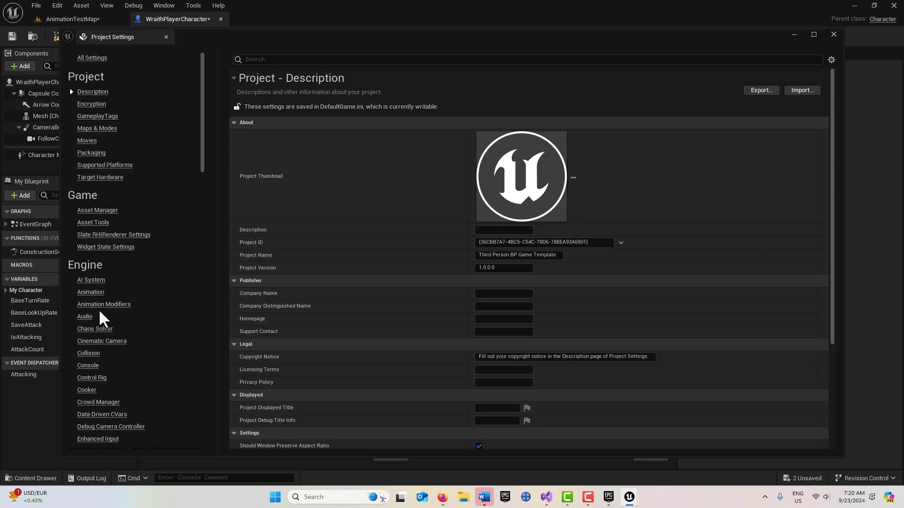
pyautogui.scroll(-5, 92, 392)
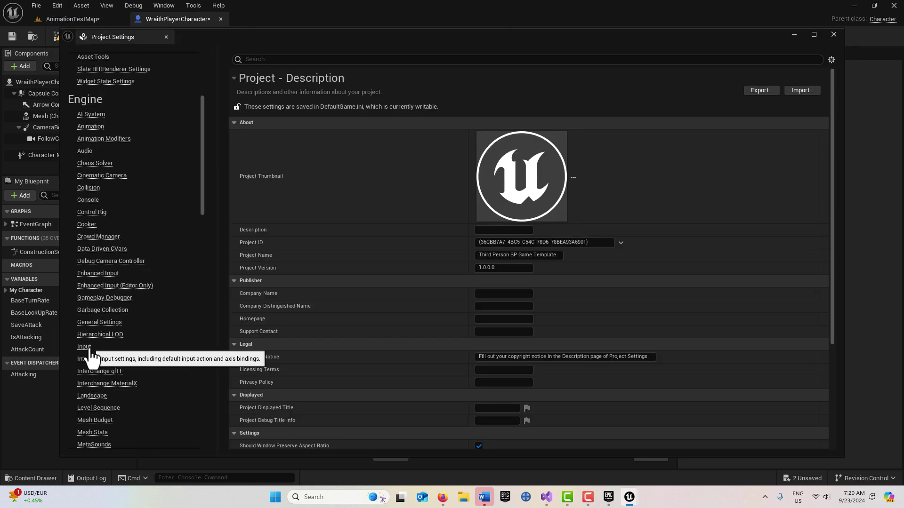
pyautogui.click(90, 351)
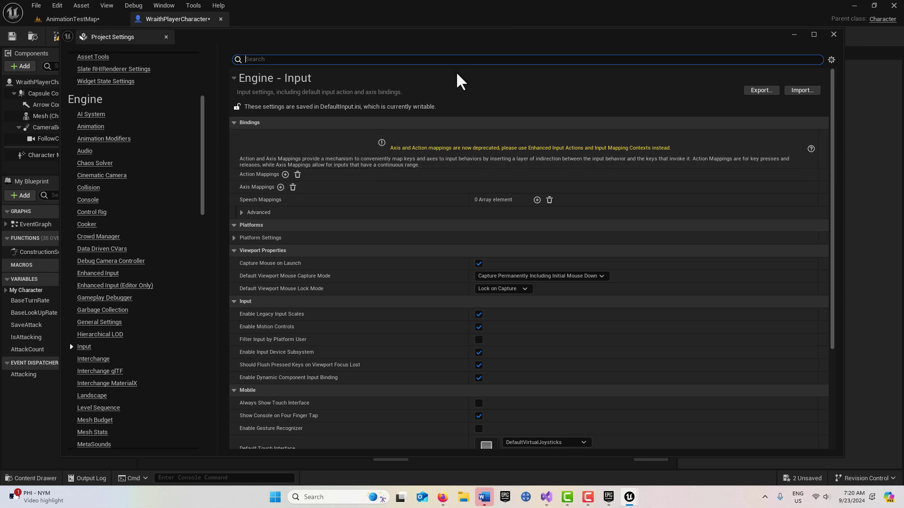
pyautogui.moveTo(220, 46); pyautogui.dragTo(489, 102)
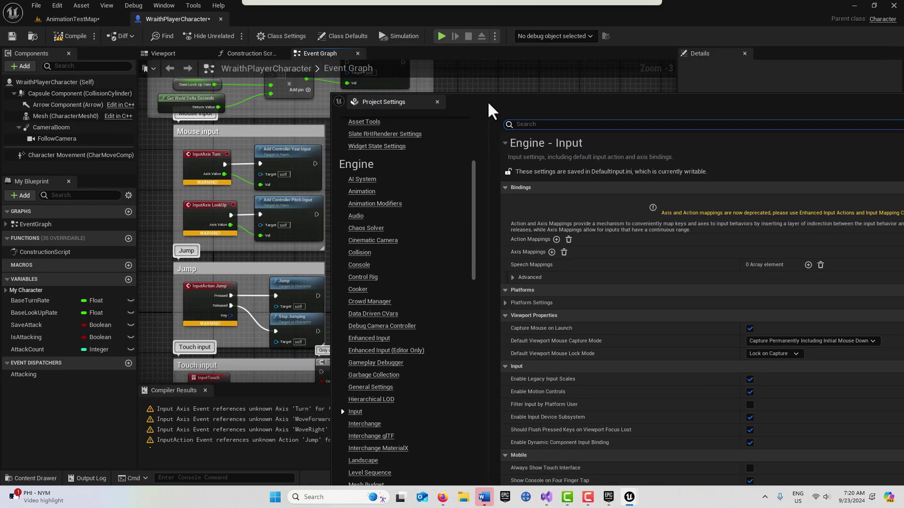
# Add one action mapping and four axis mappings to the input bindings and expand both lists.
pyautogui.click(556, 239)
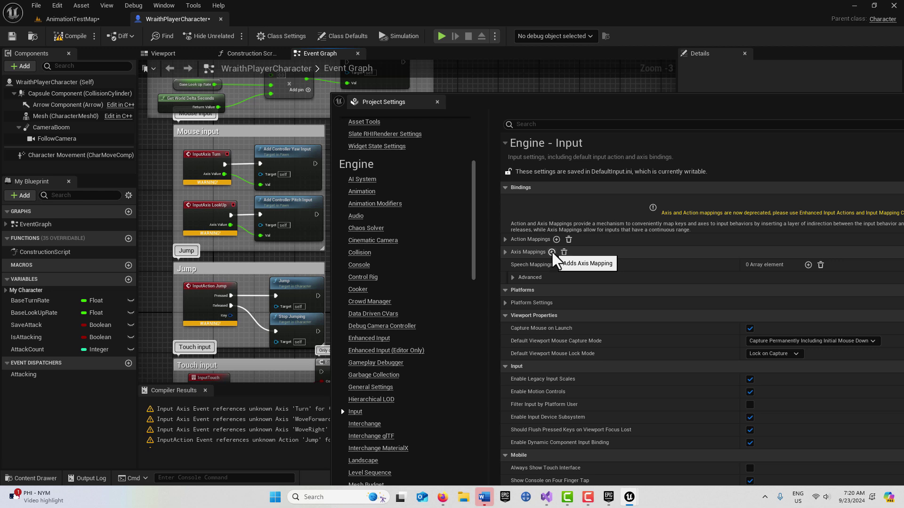
pyautogui.click(505, 252)
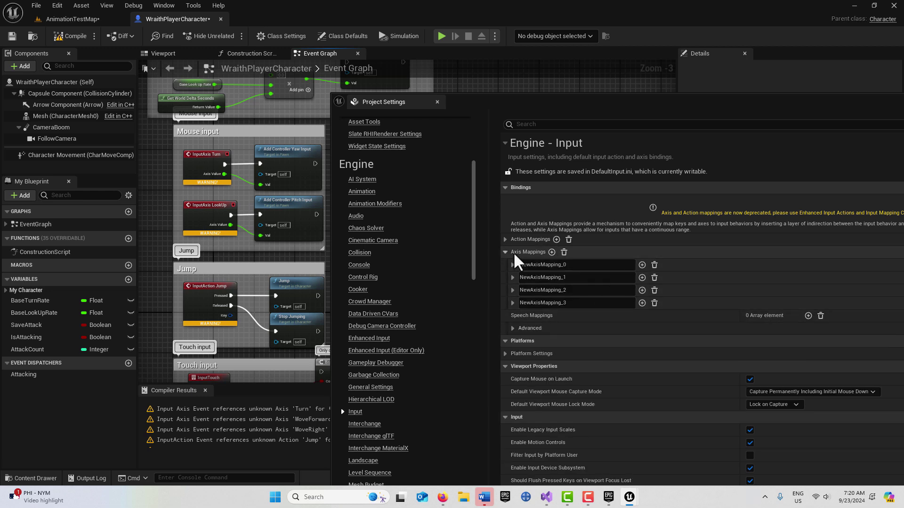
pyautogui.click(505, 239)
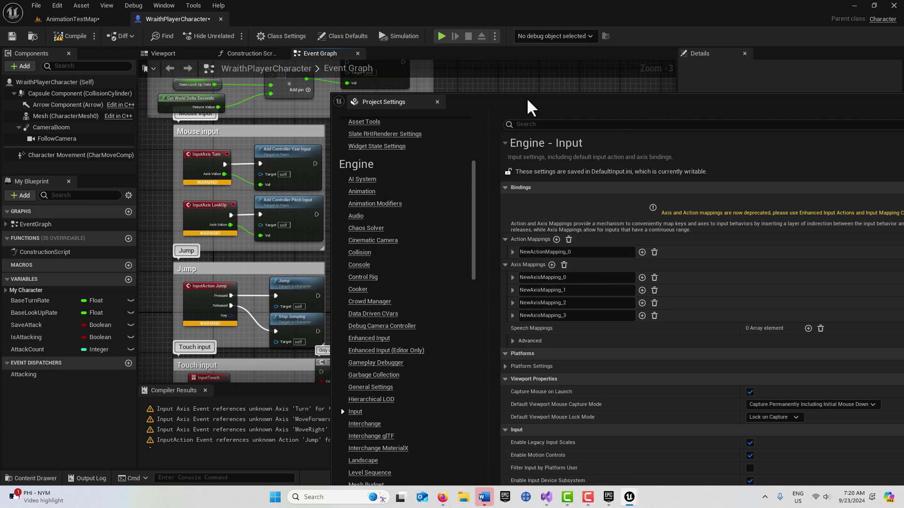
# Uncover the graph's input nodes and name the new action mapping Jump.
pyautogui.moveTo(531, 108); pyautogui.dragTo(546, 96)
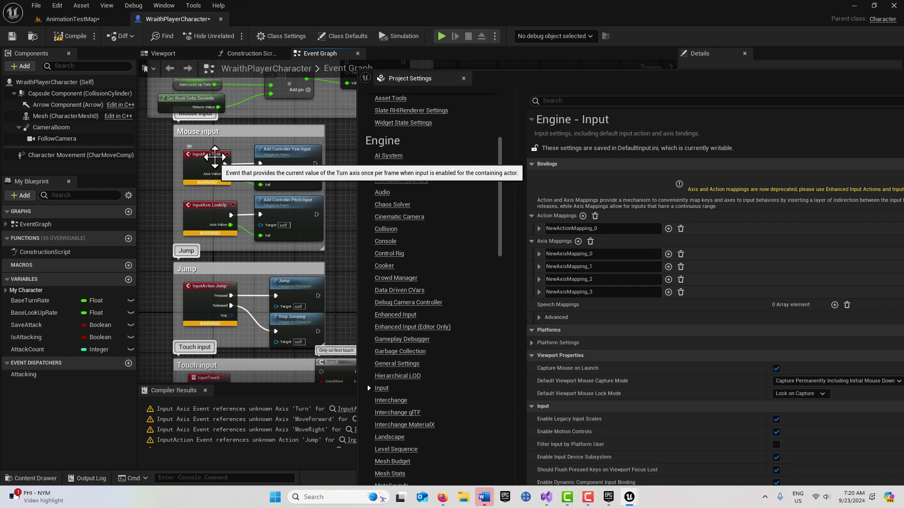
pyautogui.click(609, 226)
pyautogui.write('Jump')
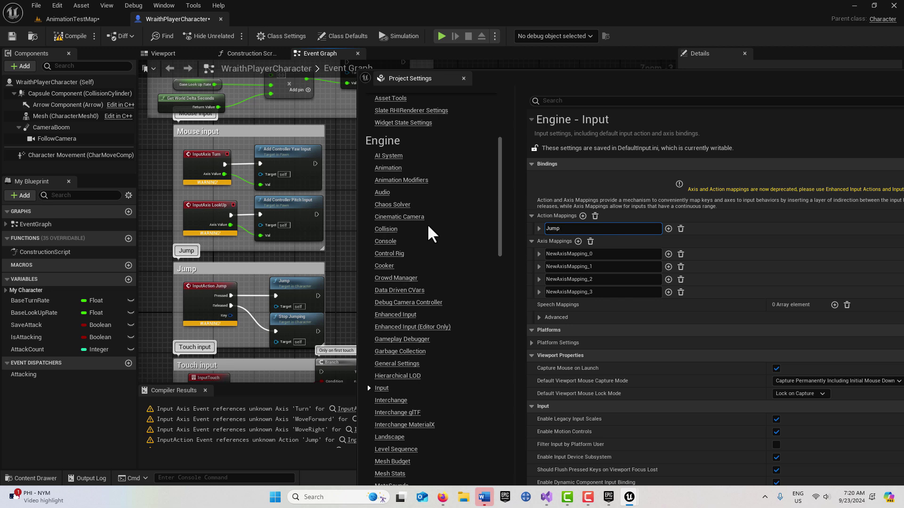
pyautogui.press('Return')
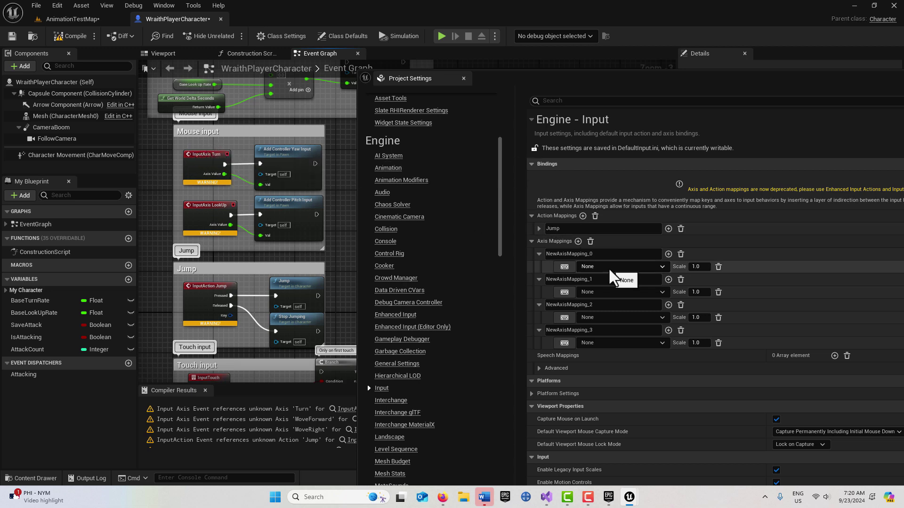
# Name the first axis mapping Turn and the second one LookUp.
pyautogui.click(600, 253)
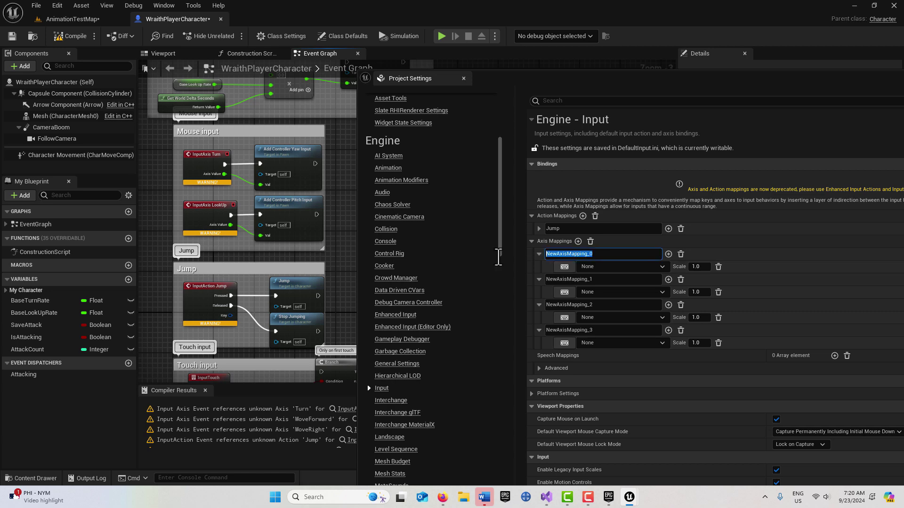
pyautogui.write('Turn')
pyautogui.press('Return')
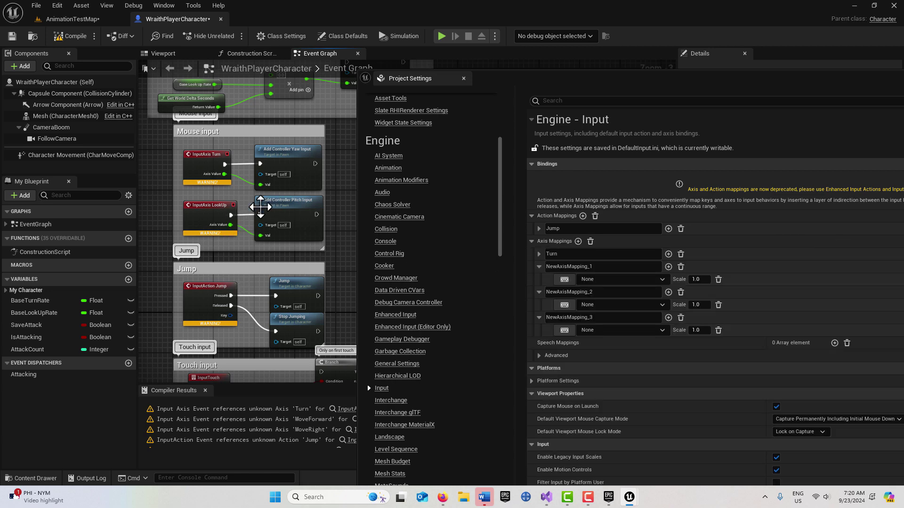
pyautogui.click(602, 266)
pyautogui.doubleClick(597, 267)
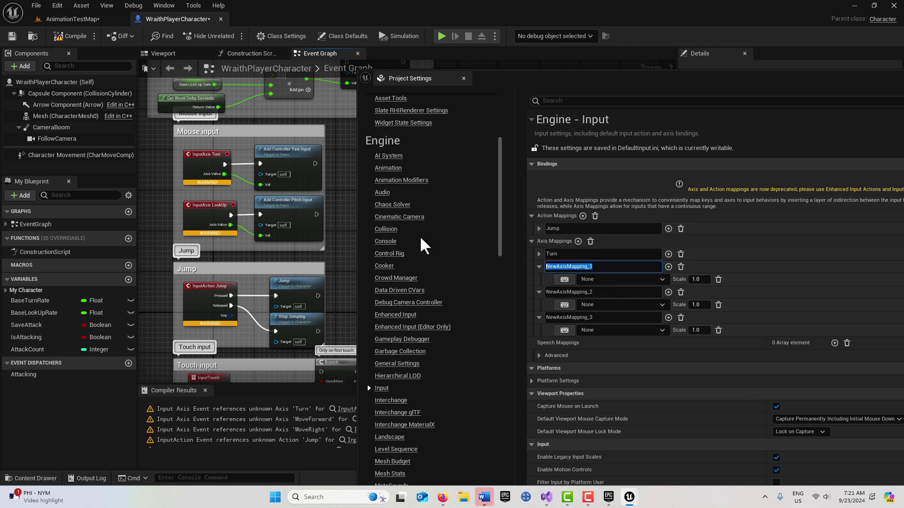
pyautogui.write('LookUp')
pyautogui.press('Return')
# Name the third axis mapping MoveForward and the fourth one MoveRight.
pyautogui.moveTo(494, 80); pyautogui.dragTo(411, 46)
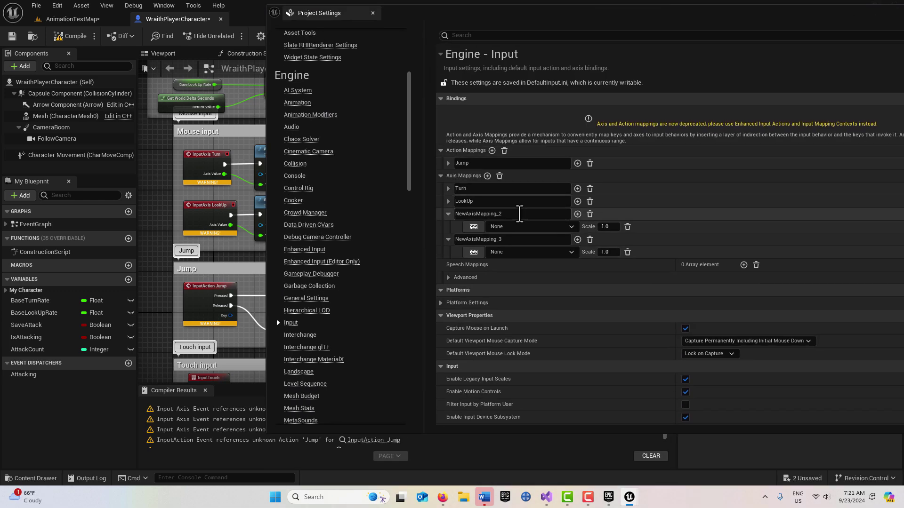
pyautogui.doubleClick(518, 218)
pyautogui.write('M')
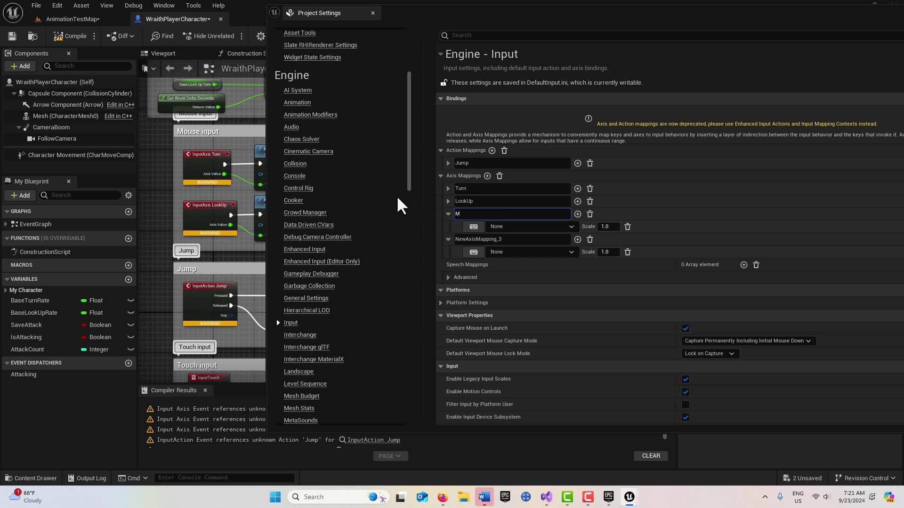
pyautogui.write('oveForward')
pyautogui.press('Return')
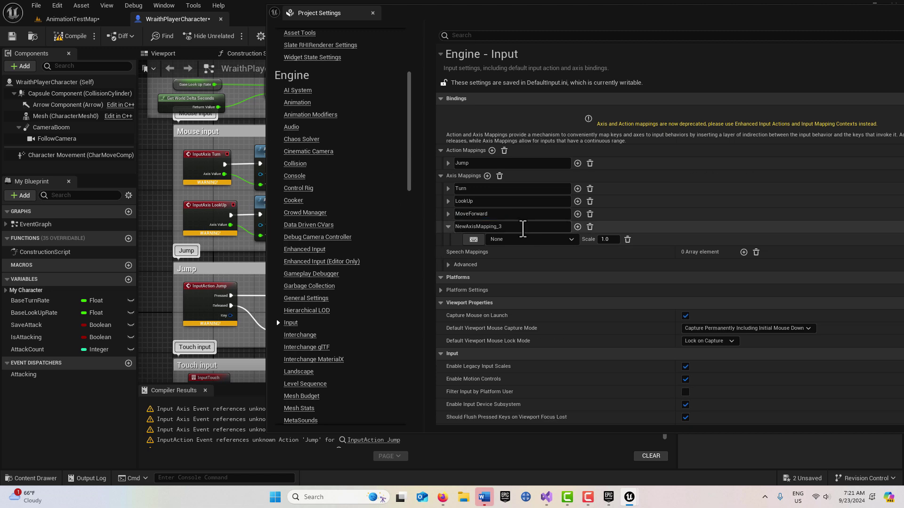
pyautogui.doubleClick(522, 226)
pyautogui.write('Move')
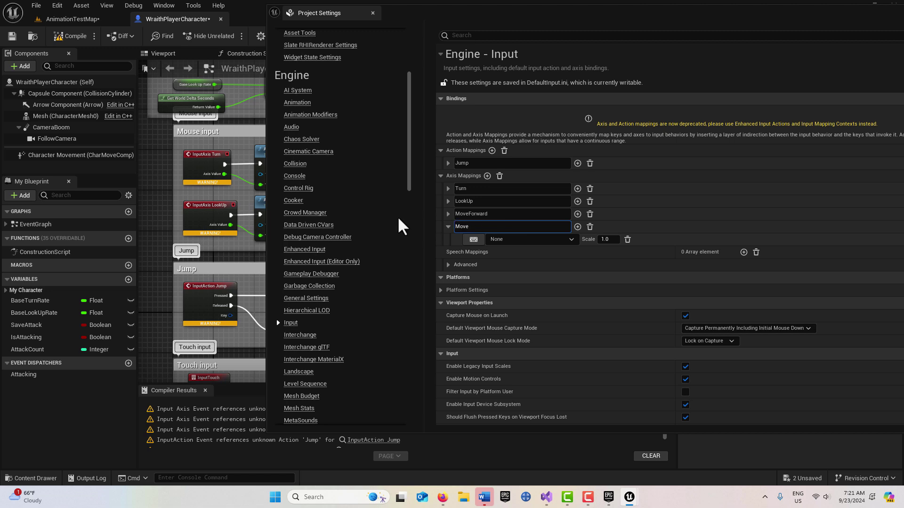
pyautogui.write('Right')
pyautogui.press('Return')
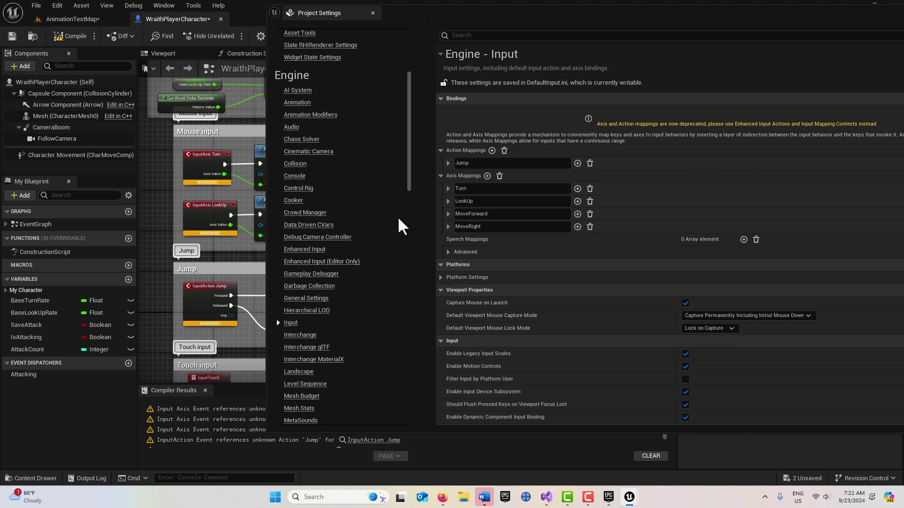
# Bind the Jump action mapping to Space Bar and expand the Turn axis mapping.
pyautogui.moveTo(539, 15); pyautogui.dragTo(561, 72)
pyautogui.click(468, 218)
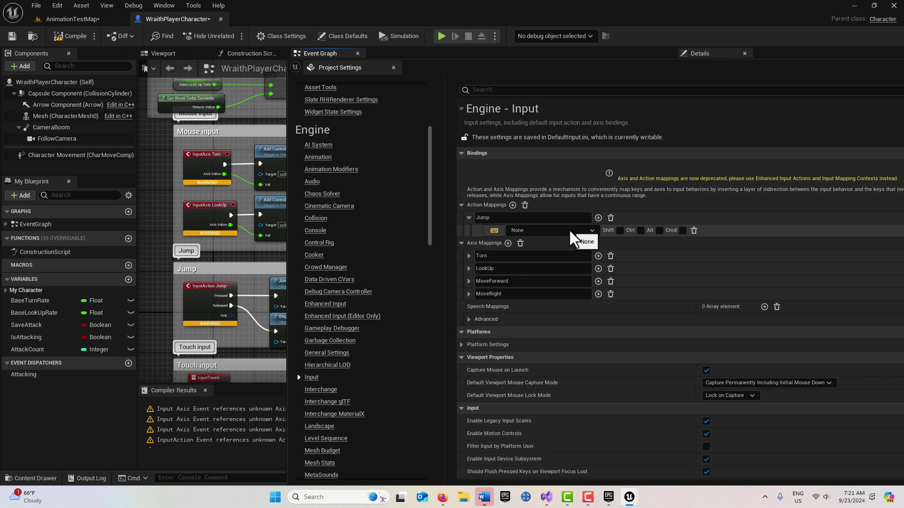
pyautogui.press('space')
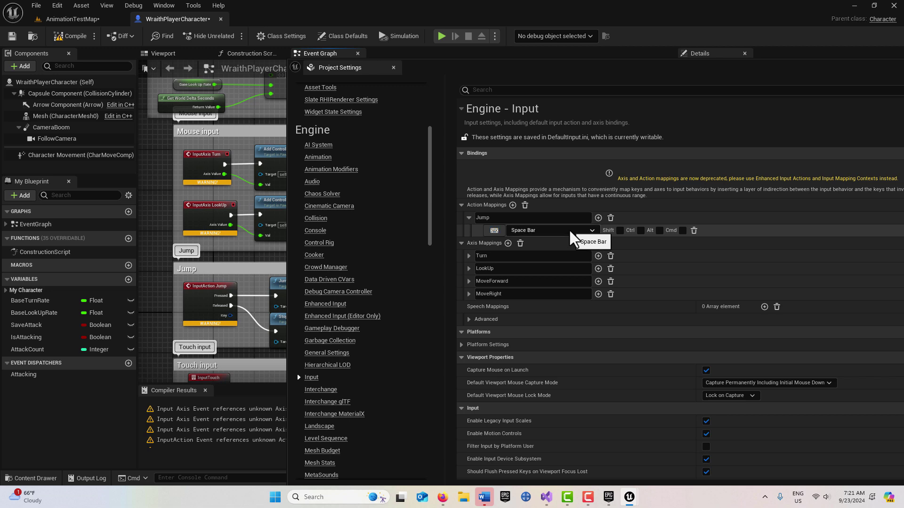
pyautogui.click(469, 256)
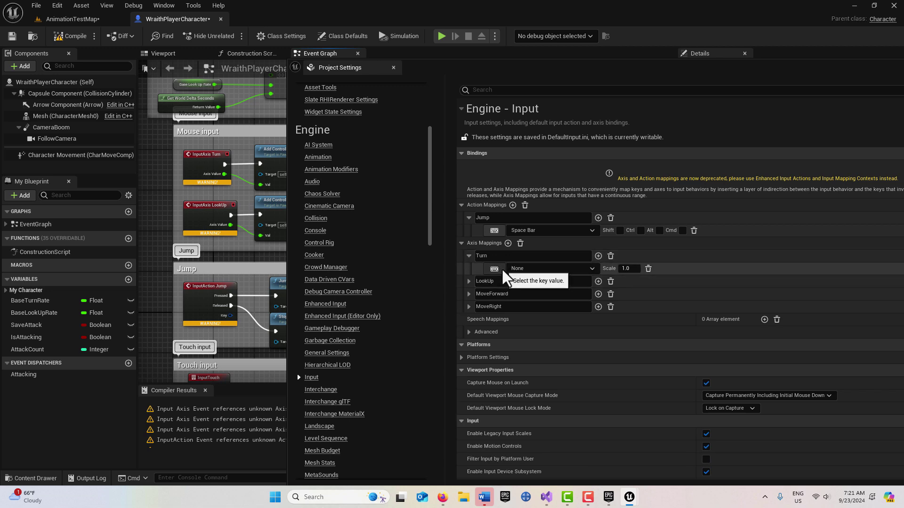
# Try to capture a mouse input as the binding of the Turn axis mapping.
pyautogui.click(494, 268)
pyautogui.click(503, 273)
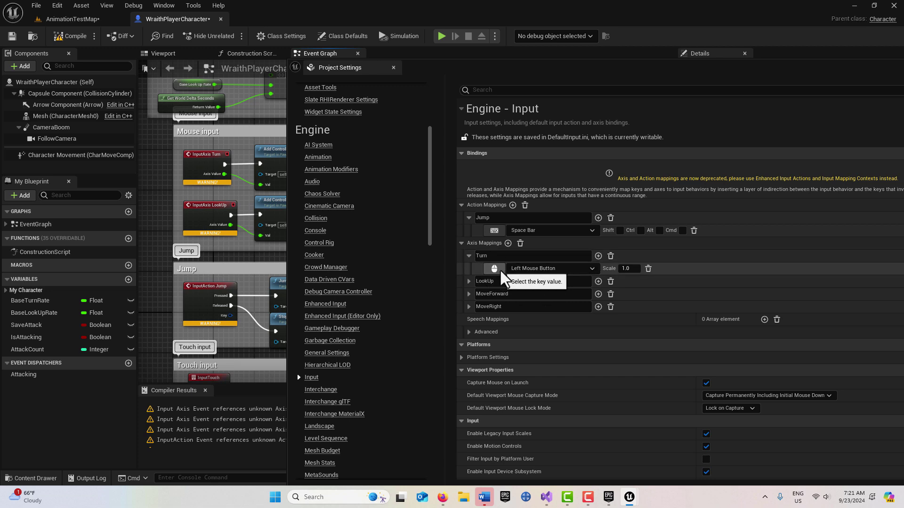
pyautogui.click(501, 271)
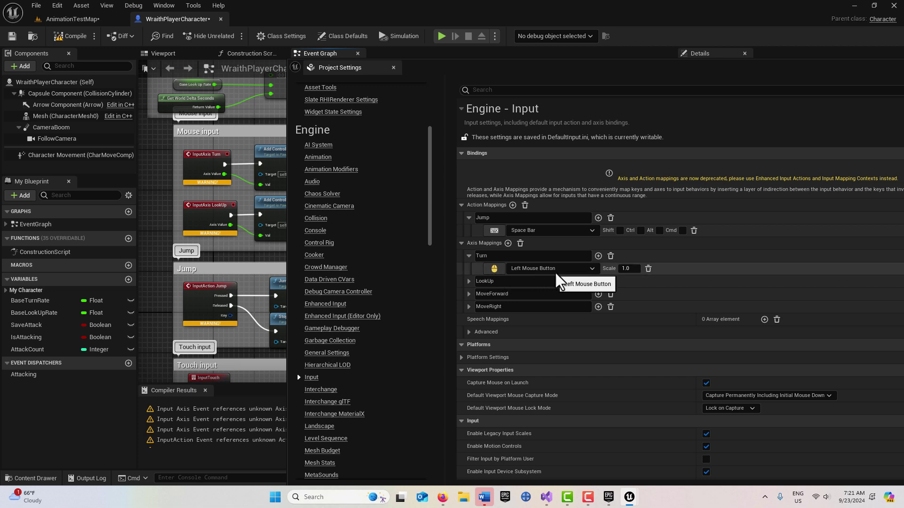
# Bind the Turn axis mapping to Mouse X.
pyautogui.click(592, 269)
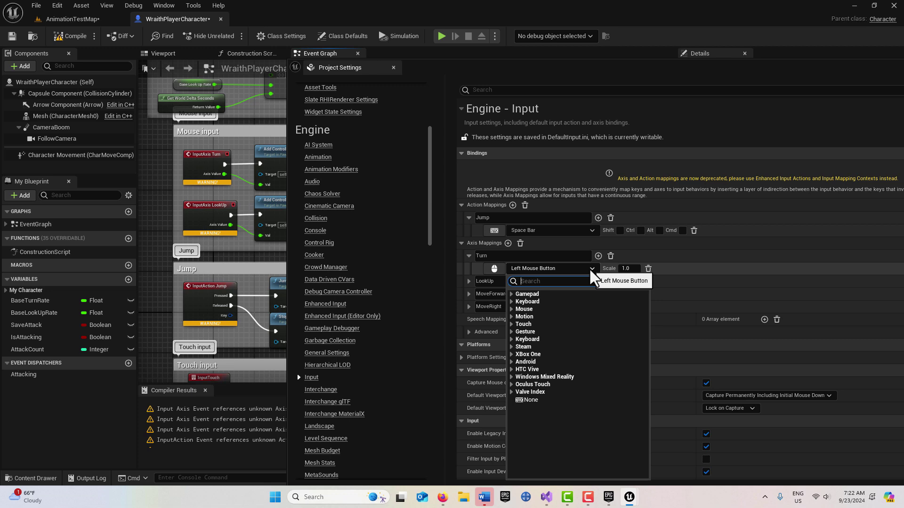
pyautogui.click(511, 310)
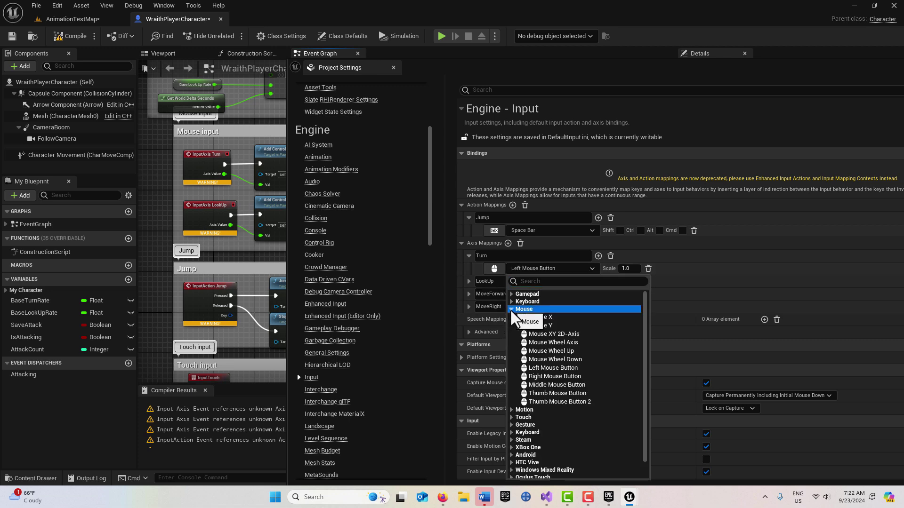
pyautogui.click(545, 318)
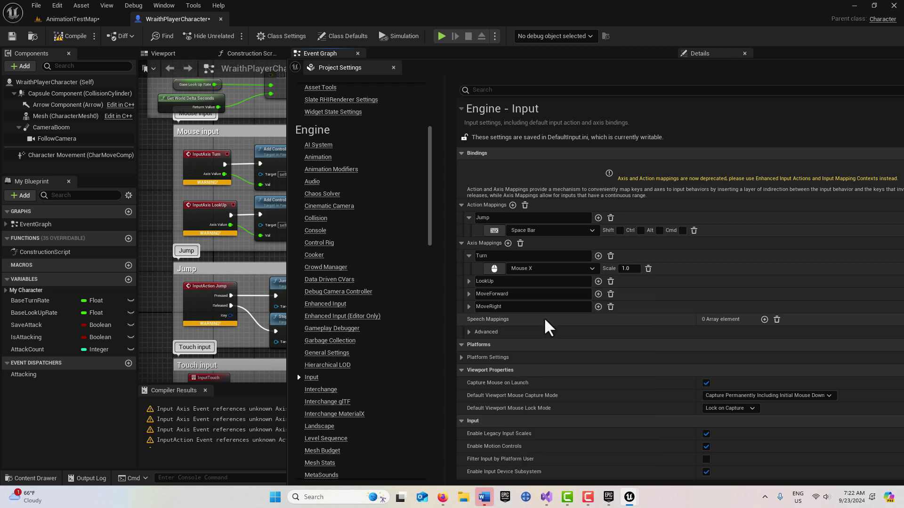
# Bind the LookUp axis mapping to Mouse Y and set its scale to -1.0.
pyautogui.click(469, 282)
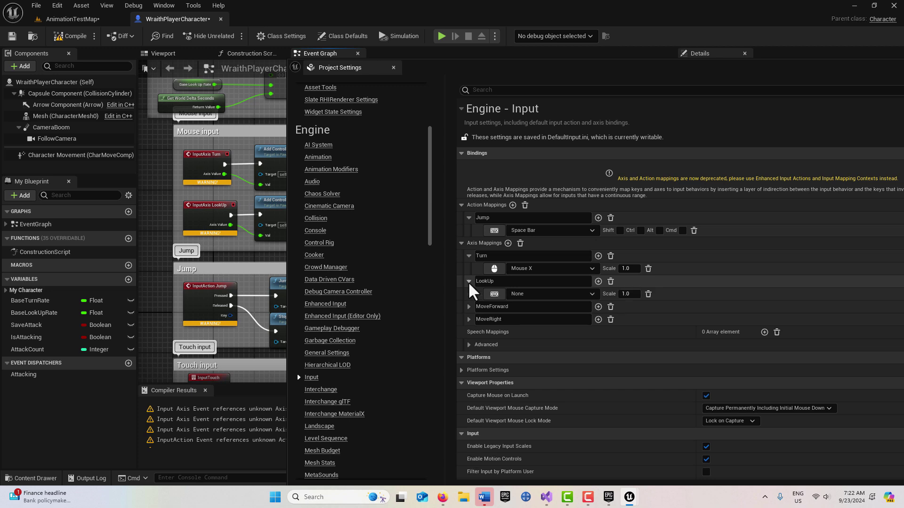
pyautogui.click(498, 300)
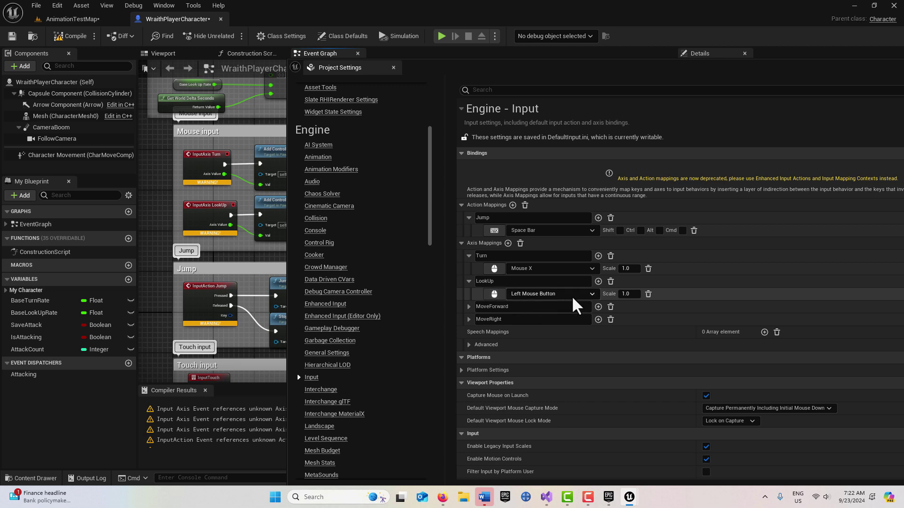
pyautogui.click(591, 294)
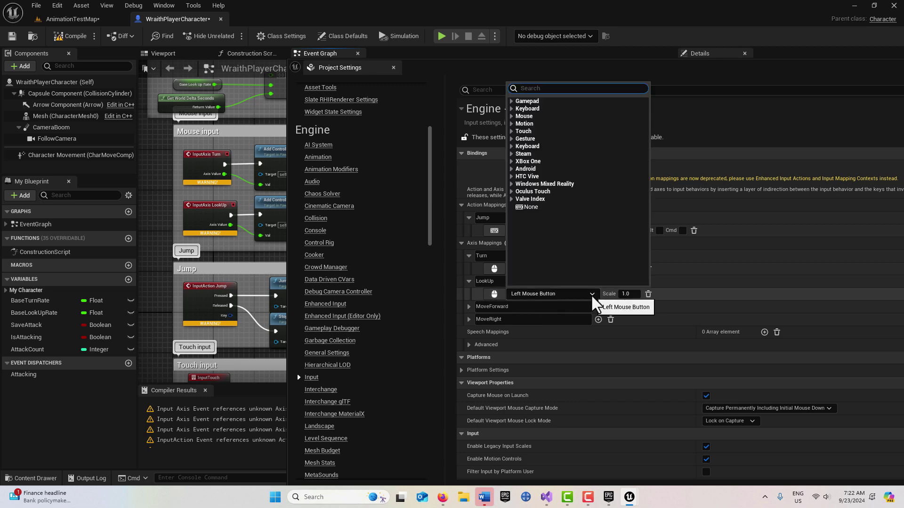
pyautogui.click(511, 117)
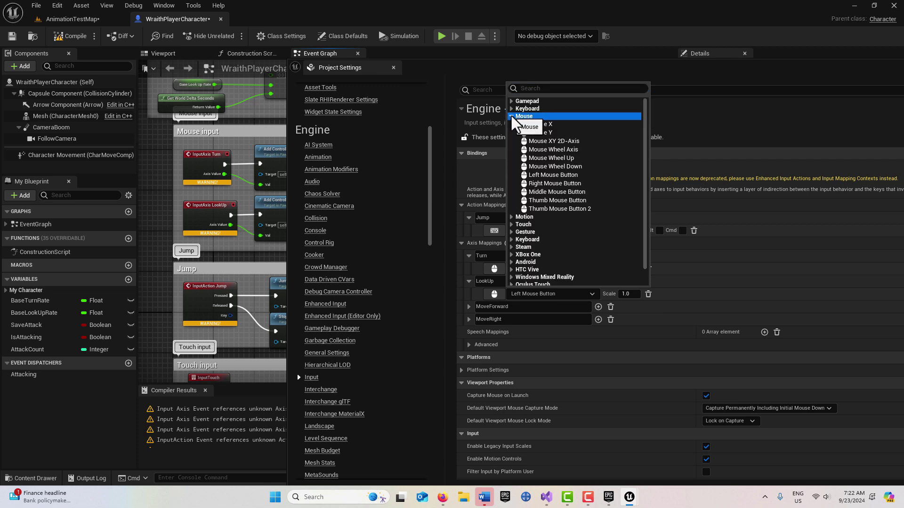
pyautogui.click(552, 133)
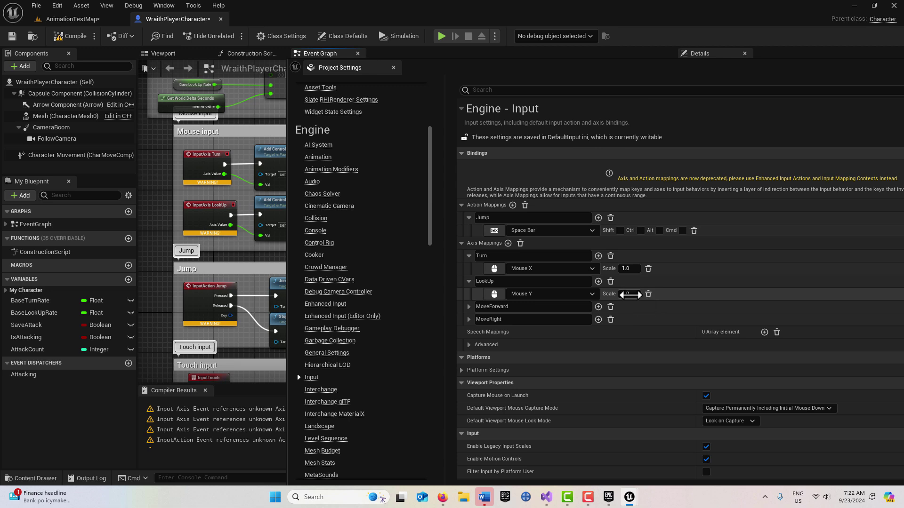
pyautogui.click(632, 292)
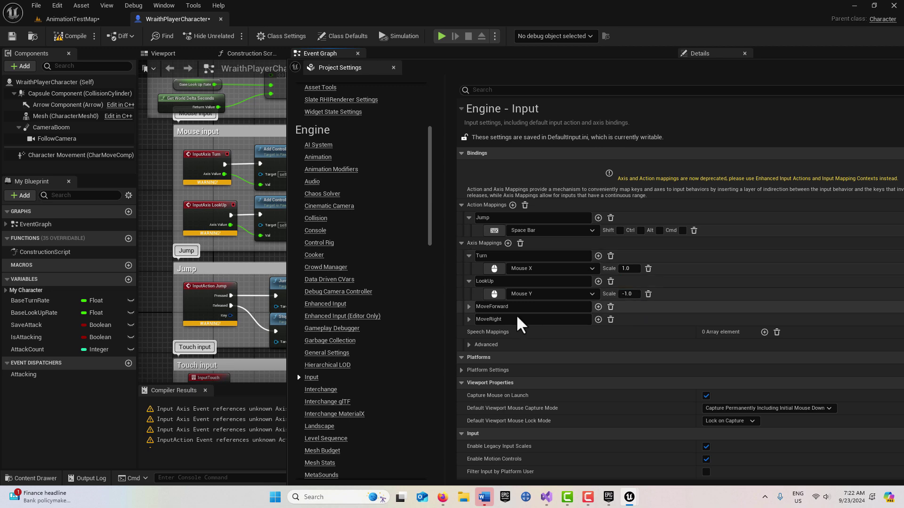
# Bind the MoveForward axis mapping to W and add a second binding to S with a scale of -1.0.
pyautogui.click(469, 307)
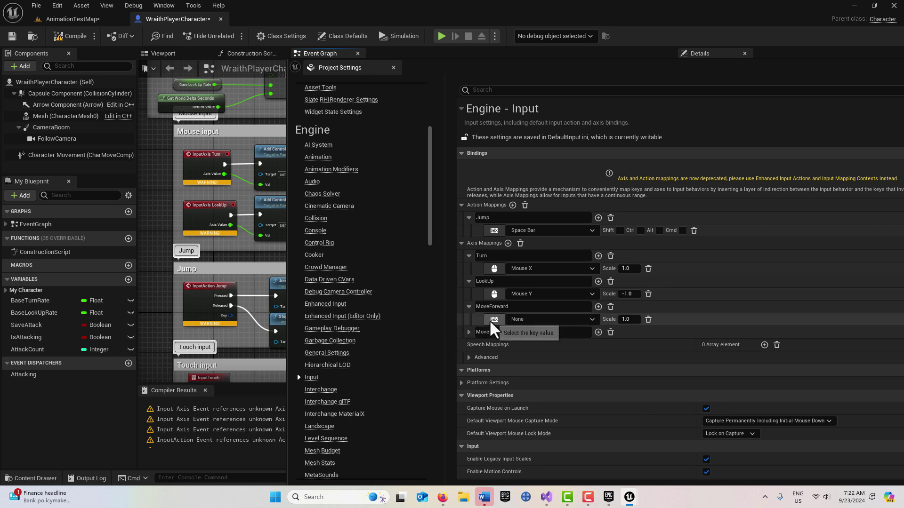
pyautogui.click(598, 307)
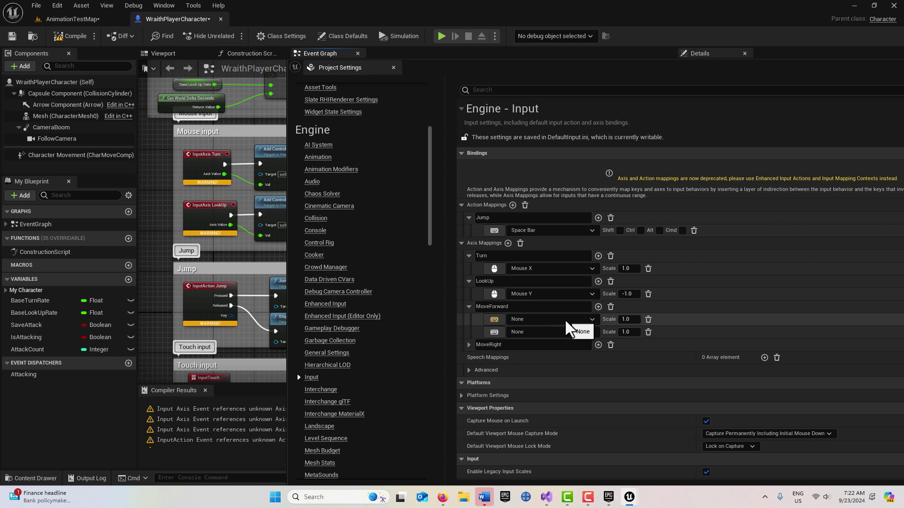
pyautogui.press('w')
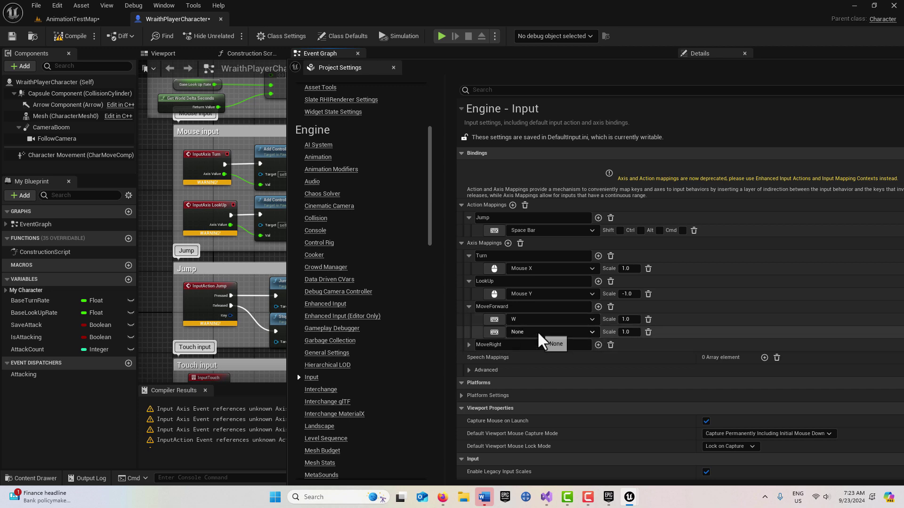
pyautogui.click(494, 333)
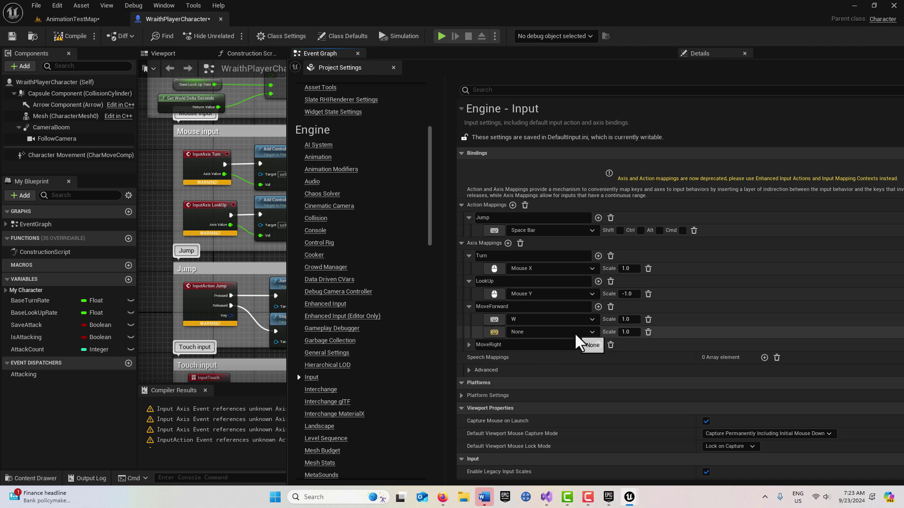
pyautogui.press('s')
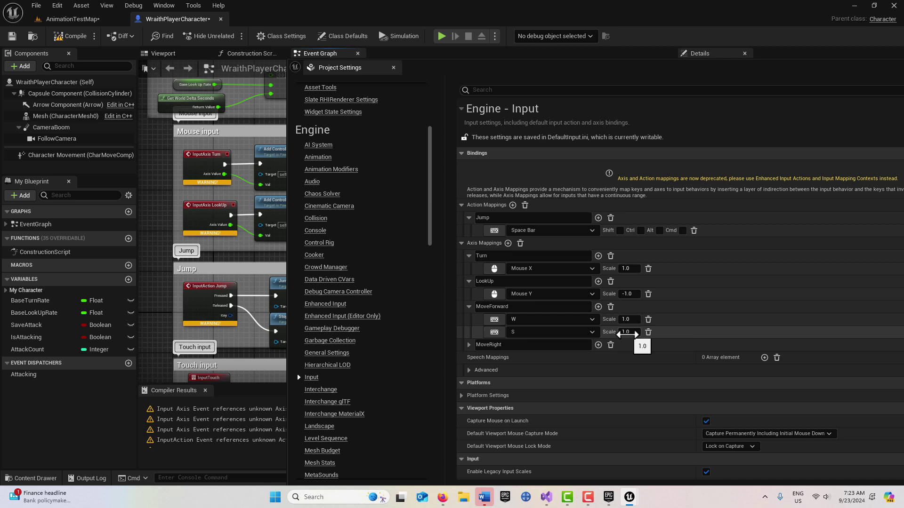
pyautogui.click(627, 333)
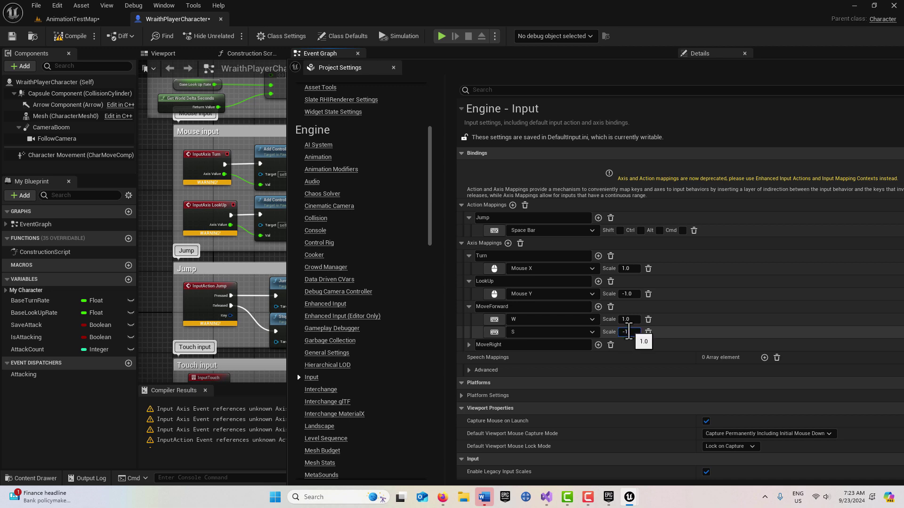
# Bind the MoveRight axis mapping to A with a scale of -1.0 and add a second binding to D.
pyautogui.click(468, 345)
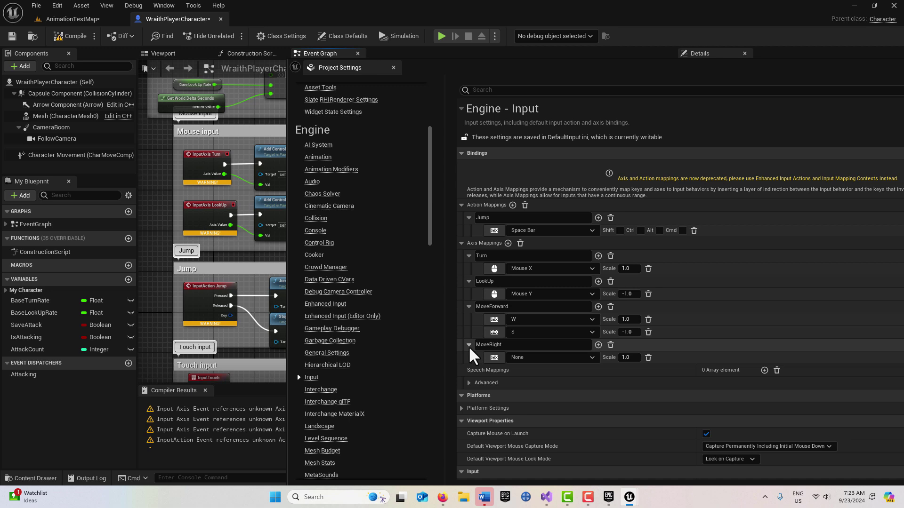
pyautogui.click(598, 345)
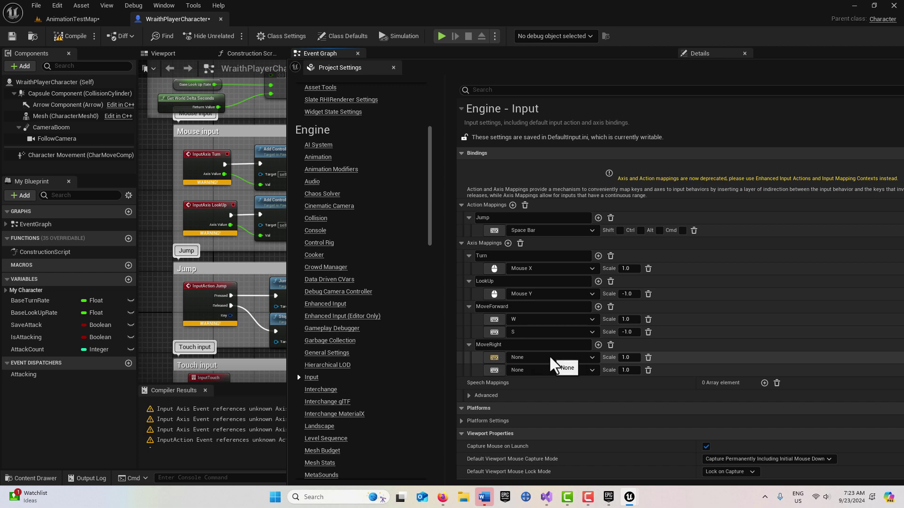
pyautogui.press('a')
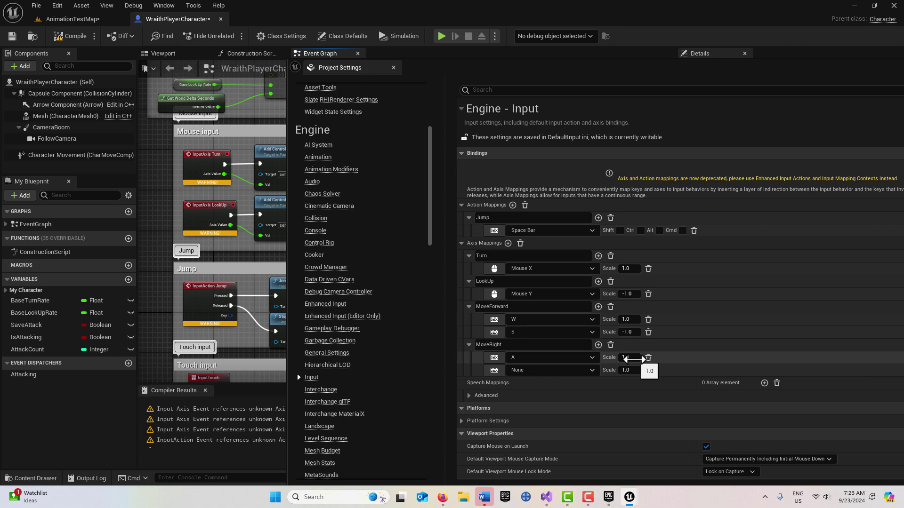
pyautogui.click(639, 358)
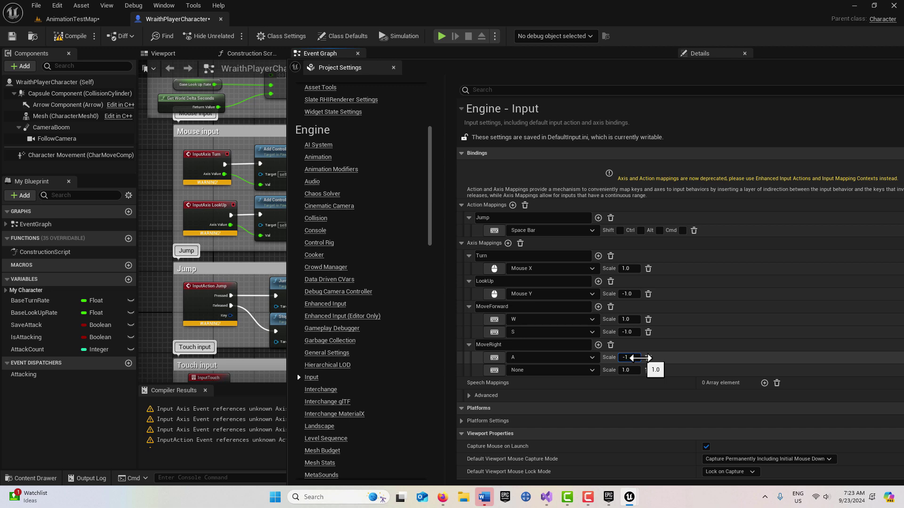
pyautogui.press('Return')
pyautogui.click(494, 370)
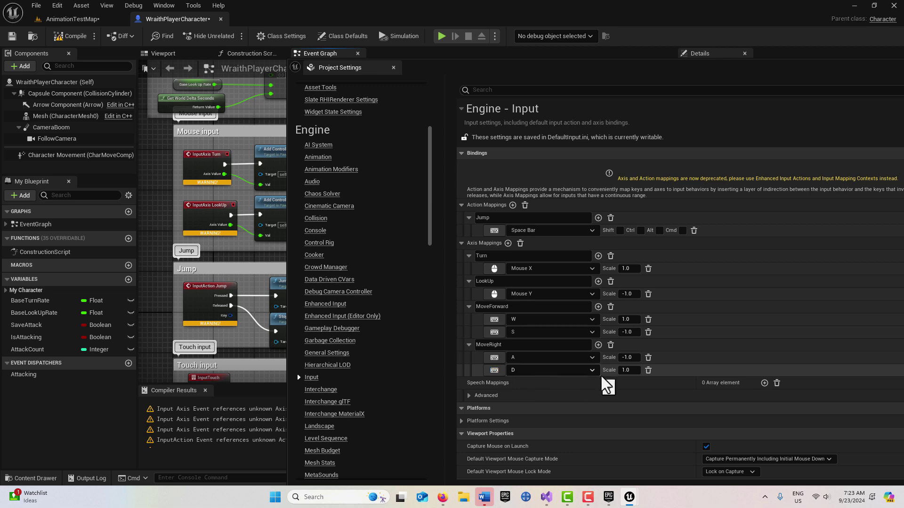
pyautogui.press('d')
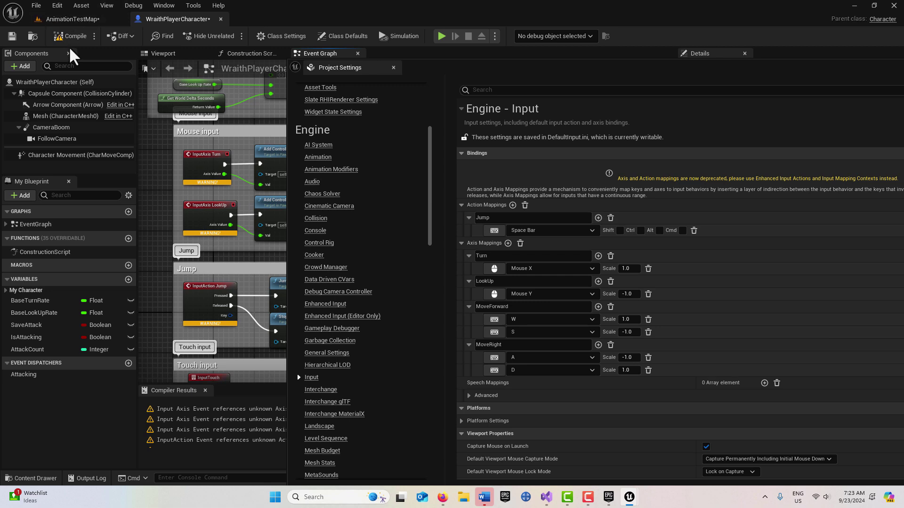
# Close the Project Settings and reopen the event graph of the WraithPlayerCharacter blueprint.
pyautogui.click(358, 54)
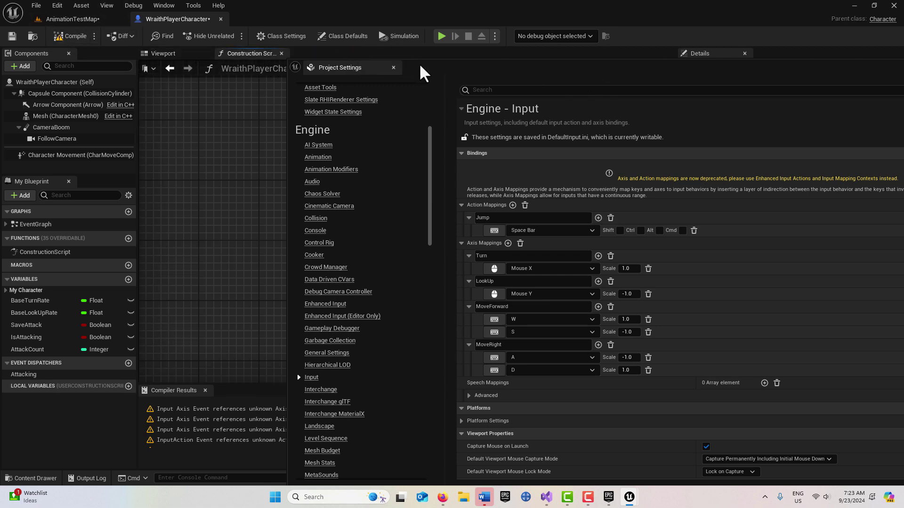
pyautogui.click(394, 68)
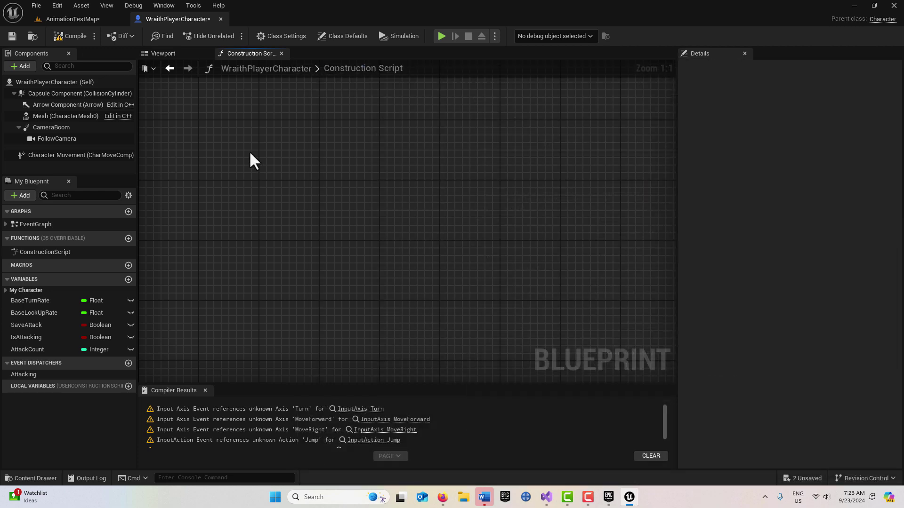
pyautogui.click(162, 53)
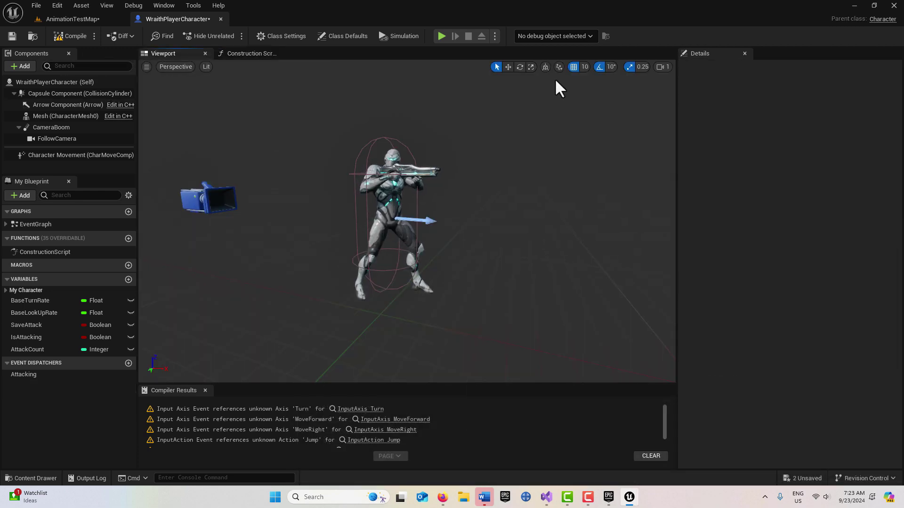
pyautogui.click(164, 5)
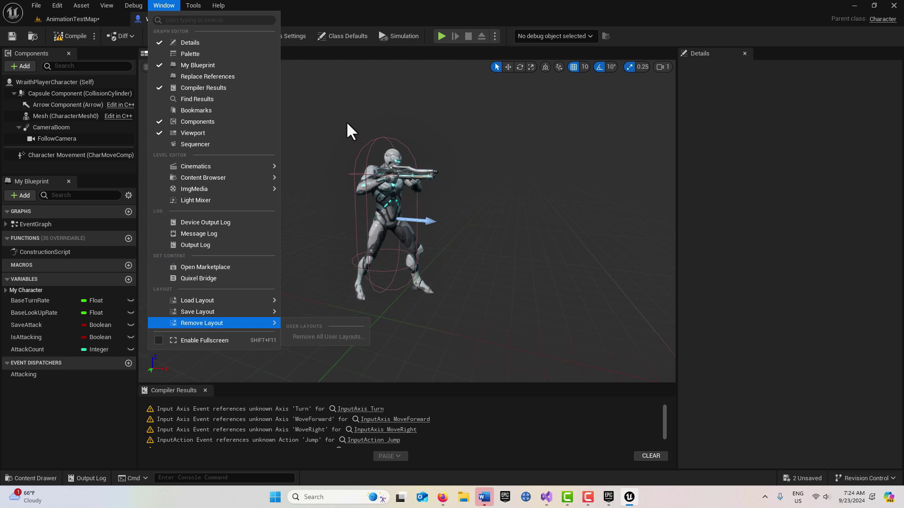
pyautogui.click(346, 120)
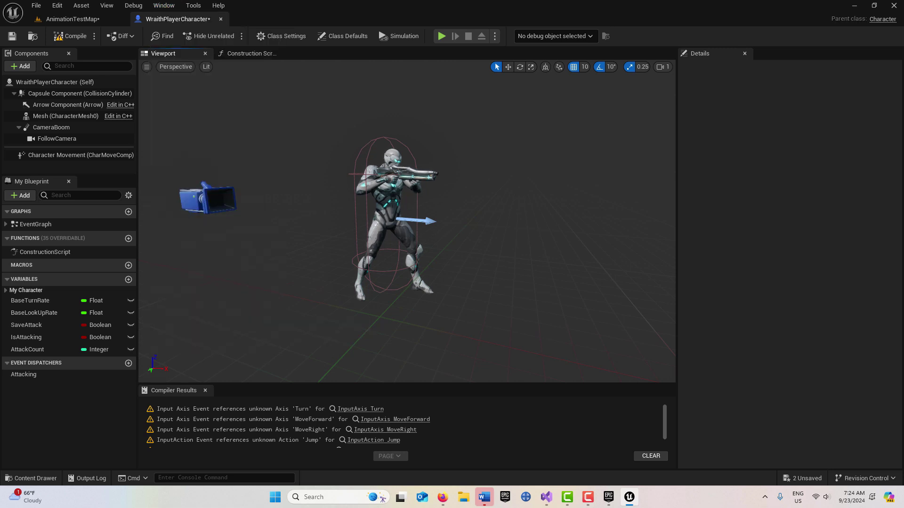
pyautogui.doubleClick(38, 227)
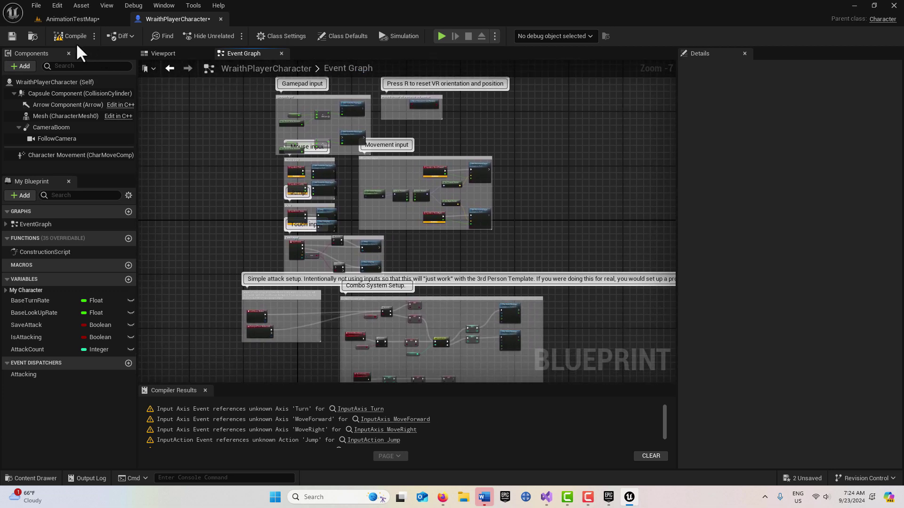
# Compile the WraithPlayerCharacter blueprint and check the mouse, jump and movement input nodes in its event graph.
pyautogui.click(73, 32)
pyautogui.scroll(2, 440, 214)
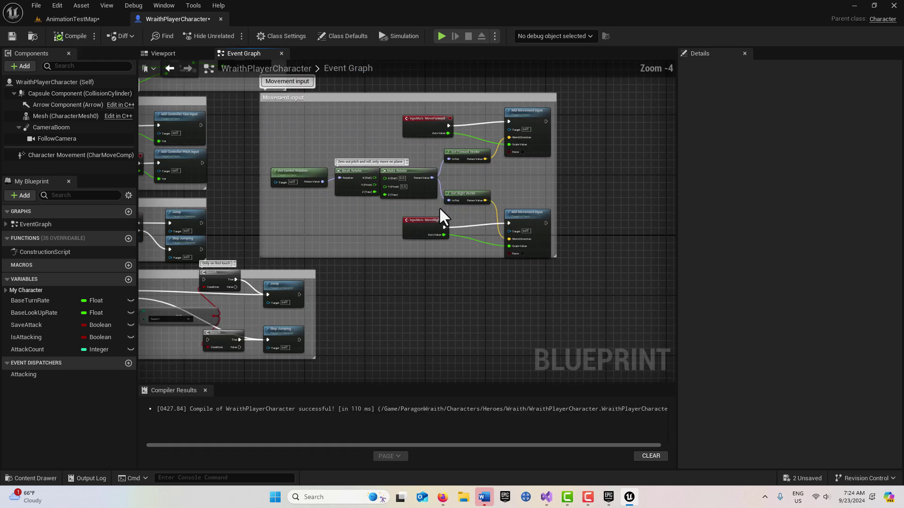
pyautogui.scroll(-2, 447, 256)
pyautogui.scroll(2, 447, 256)
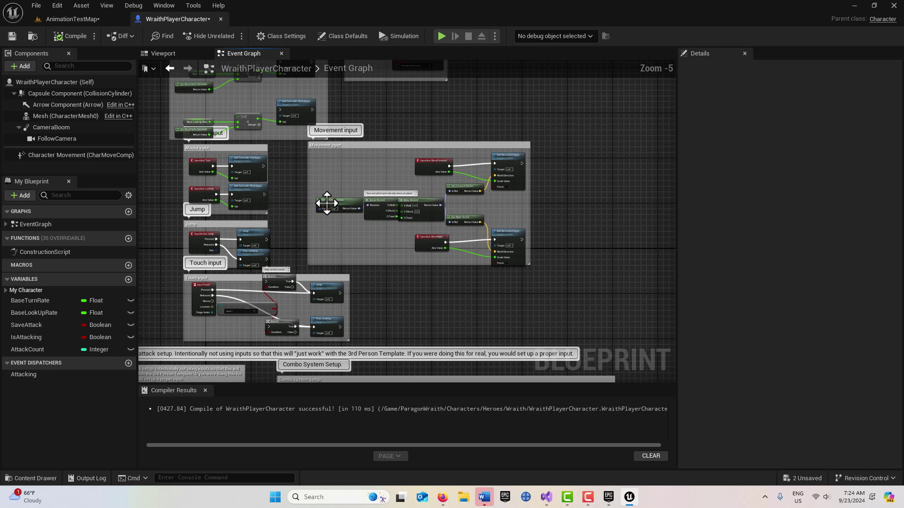
# Play-test the AnimationTestMap level by running the Wraith character backward and forward, and stop the play session.
pyautogui.click(86, 20)
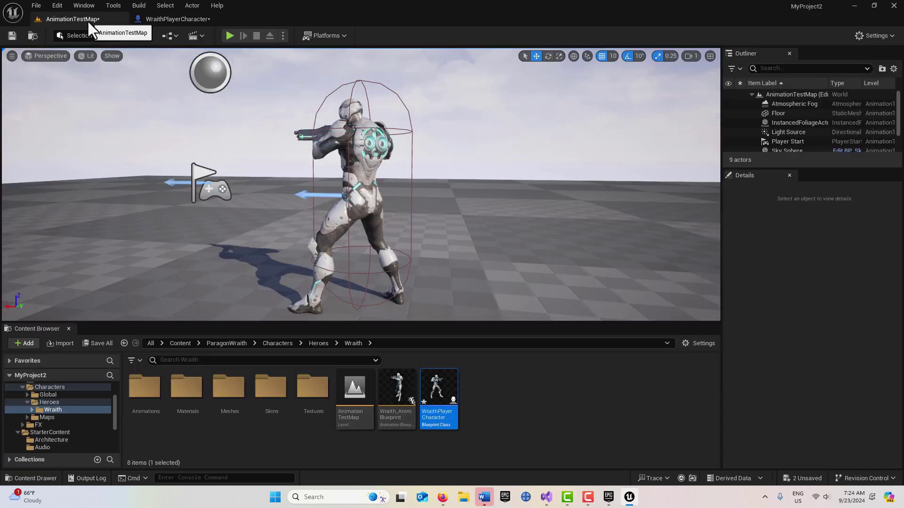
pyautogui.click(230, 36)
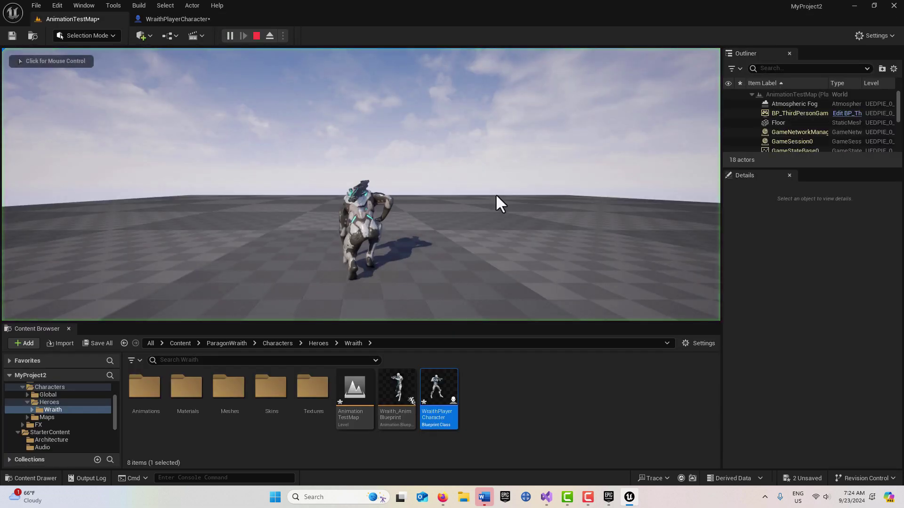
pyautogui.click(496, 195)
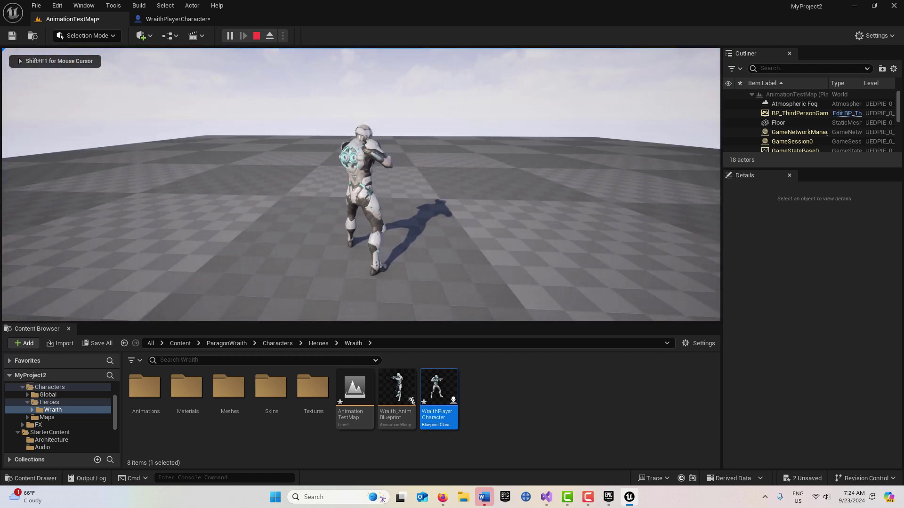
pyautogui.press('s')
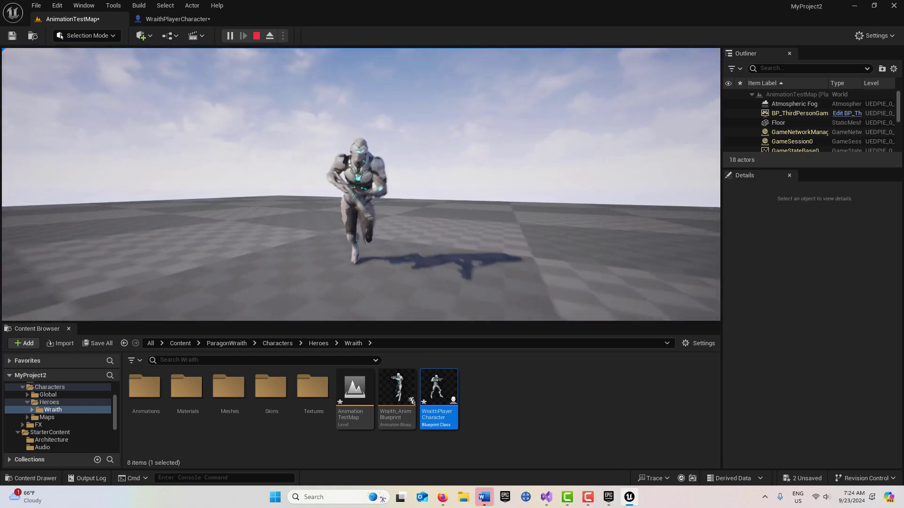
pyautogui.press('w')
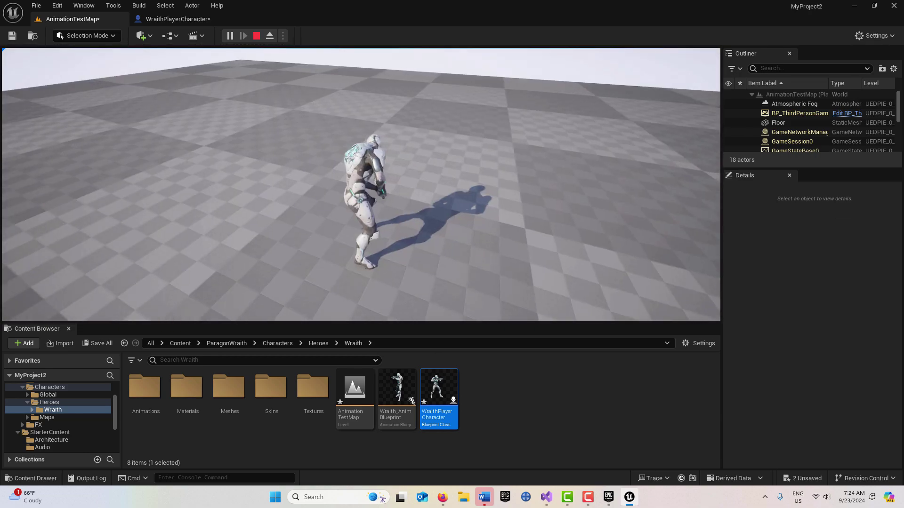
pyautogui.press('Escape')
pyautogui.moveTo(267, 121); pyautogui.dragTo(266, 121, button='right')
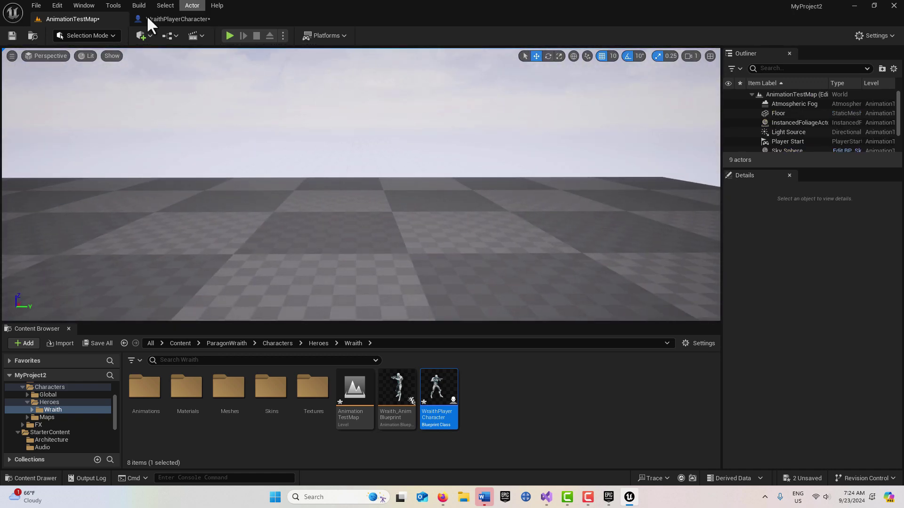
# Create a new level from the Open World template, saving the AnimationTestMap changes.
pyautogui.click(36, 6)
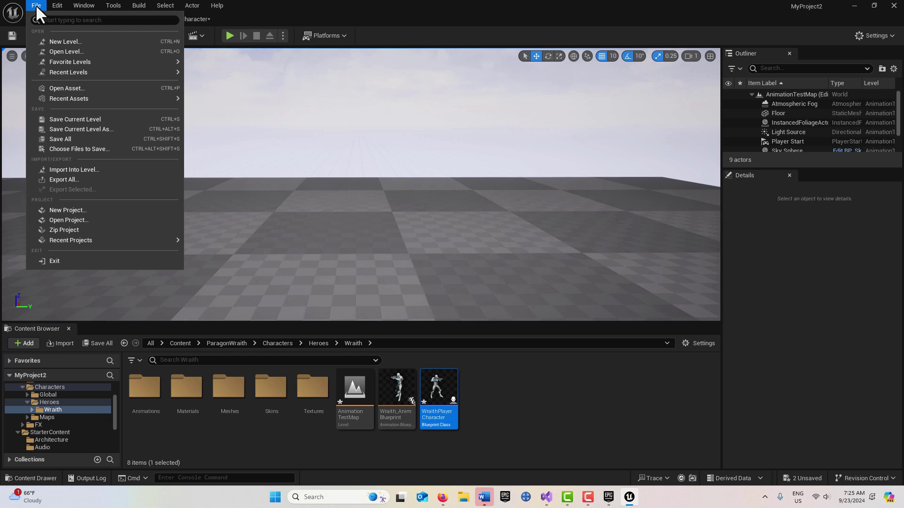
pyautogui.click(42, 42)
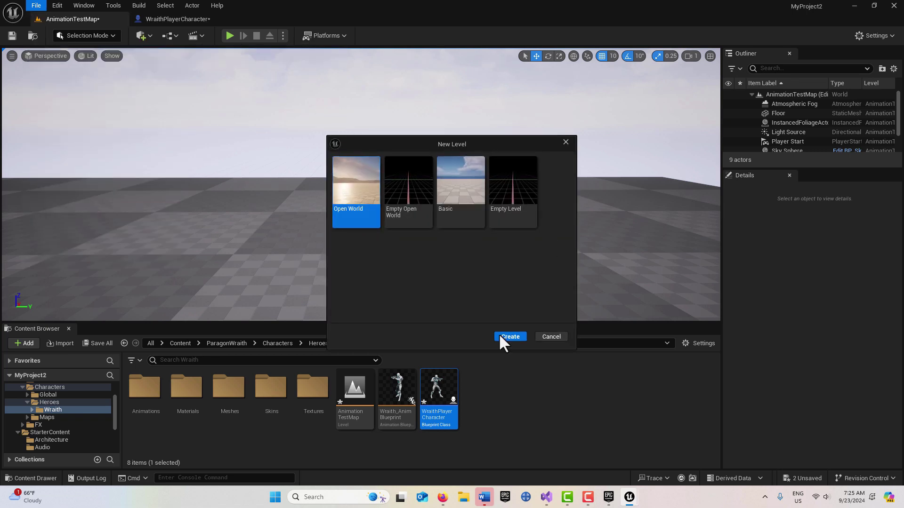
pyautogui.click(521, 336)
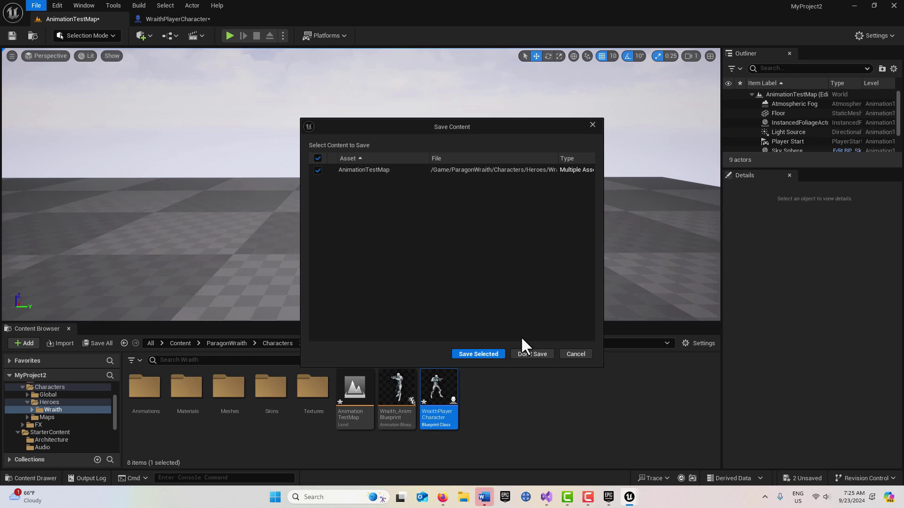
pyautogui.click(491, 355)
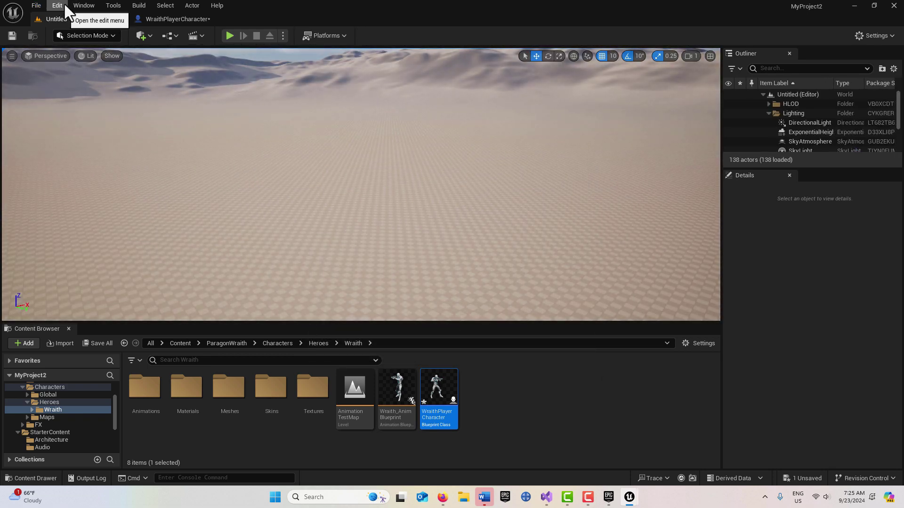
# Open the World Settings of the new level and set its GameMode Override to BP_ThirdPersonGameMode.
pyautogui.click(80, 5)
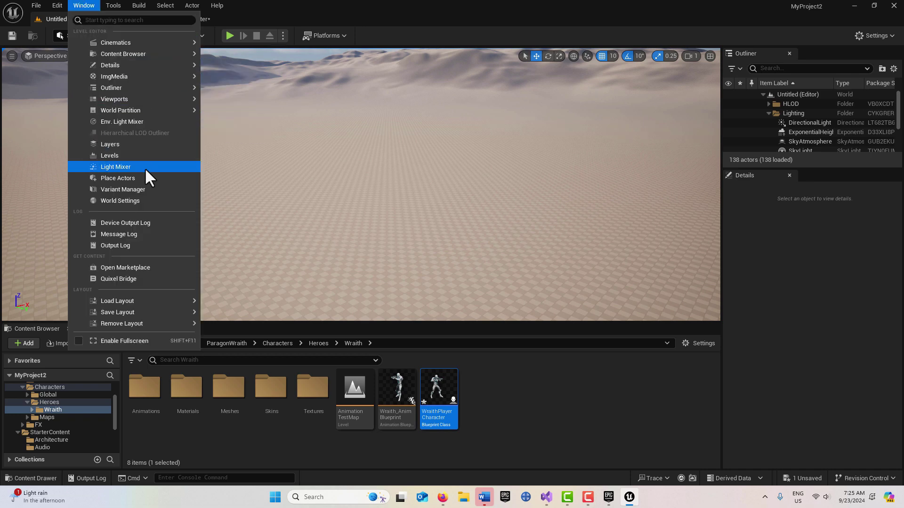
pyautogui.click(148, 197)
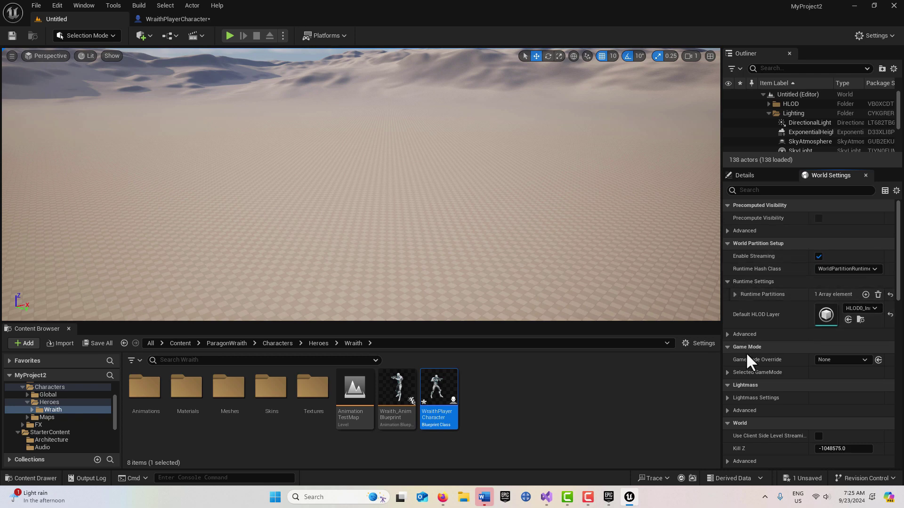
pyautogui.scroll(-2, 746, 352)
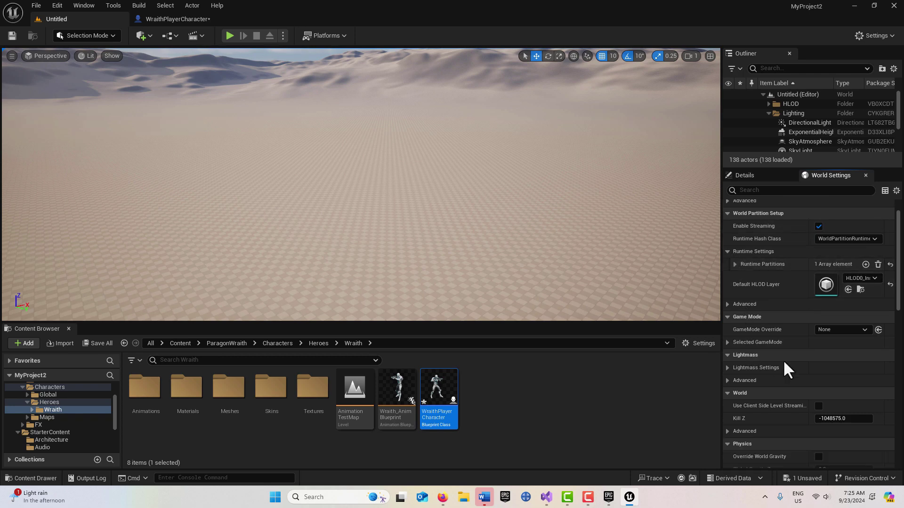
pyautogui.click(860, 329)
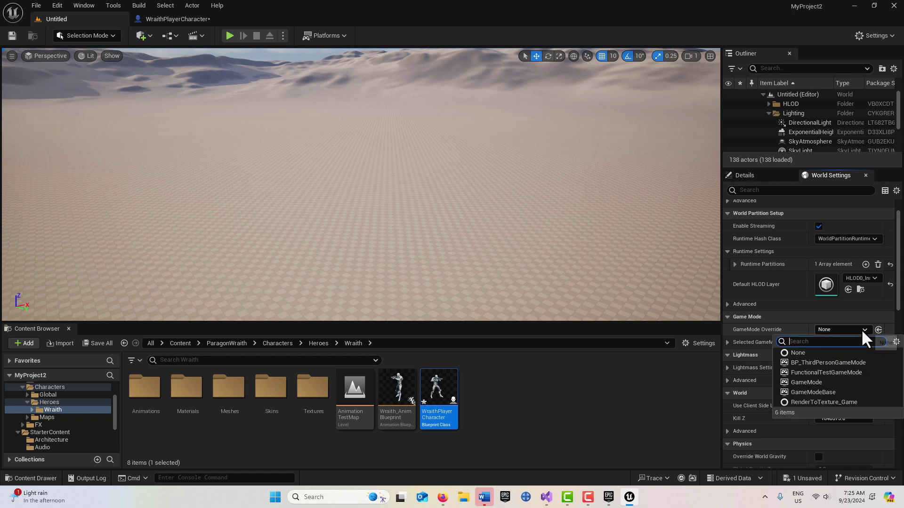
pyautogui.click(851, 363)
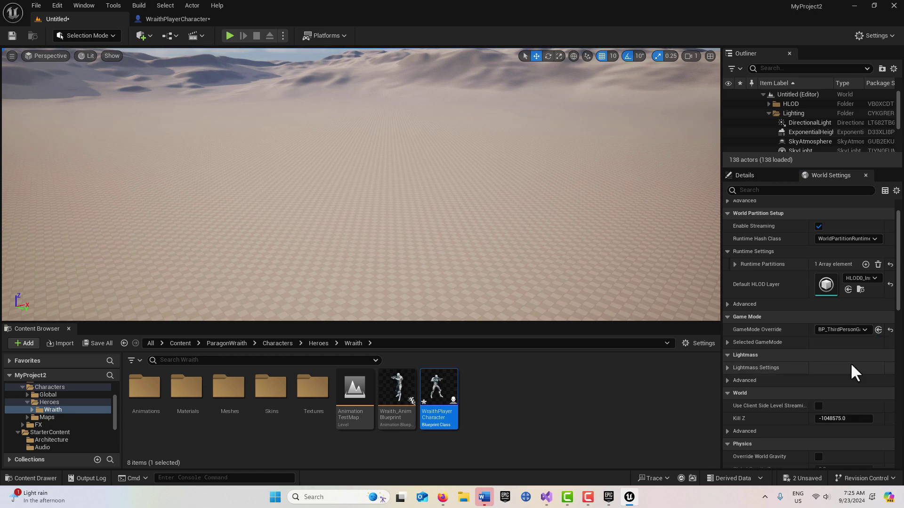
# Set the Default Pawn Class of the selected game mode to WraithPlayerCharacter.
pyautogui.click(727, 343)
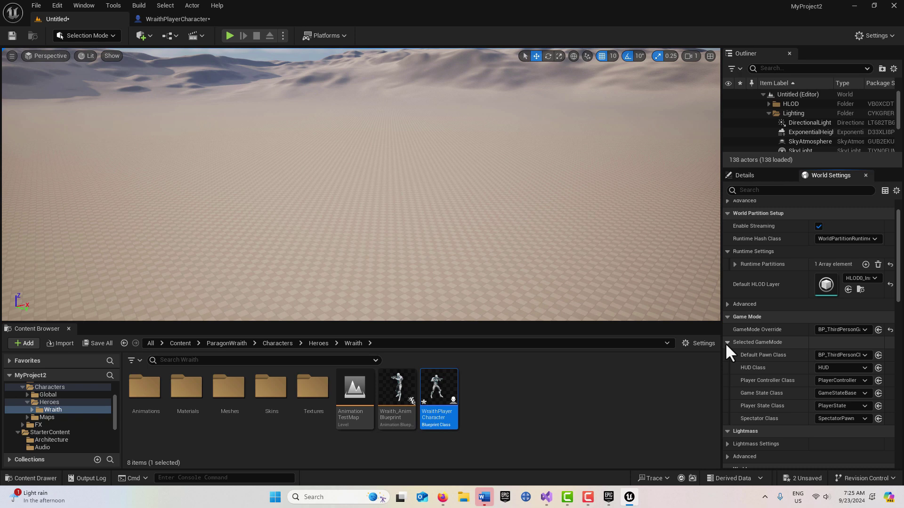
pyautogui.click(865, 356)
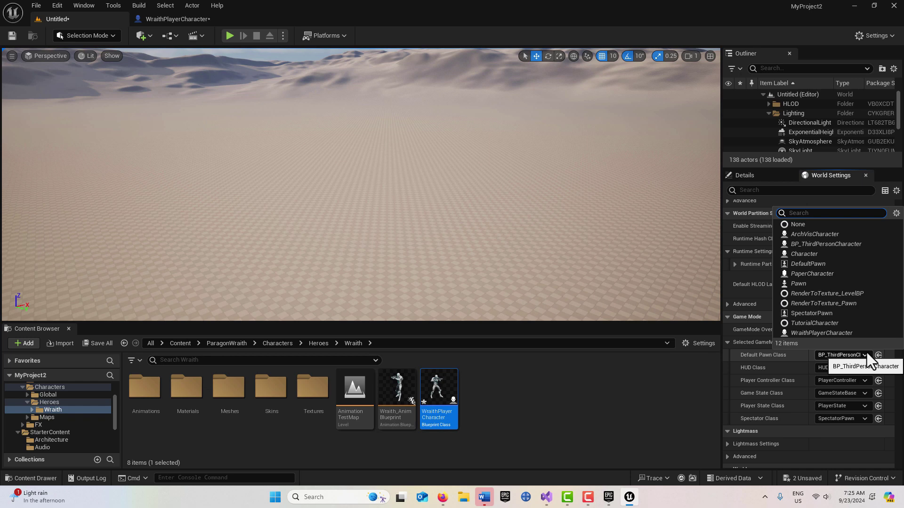
pyautogui.click(822, 333)
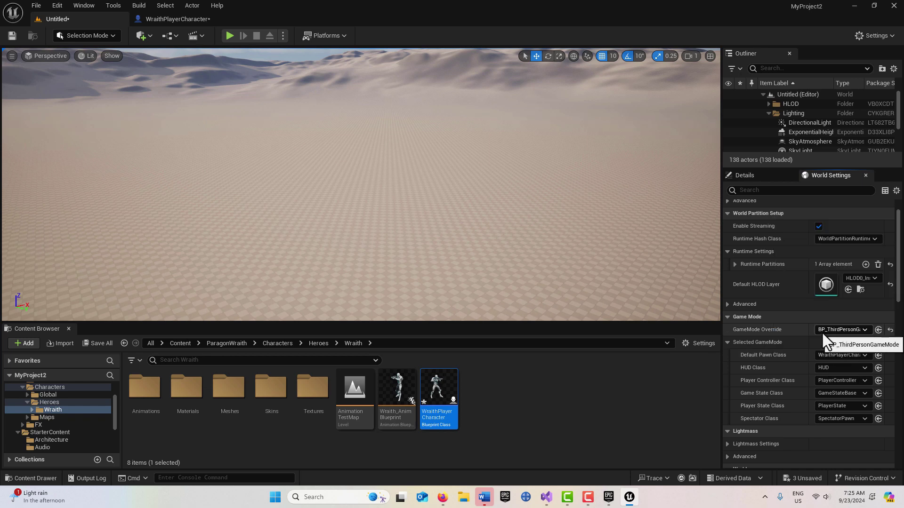
# Play-test the new Open World level by running the Wraith character forward across the landscape.
pyautogui.click(228, 34)
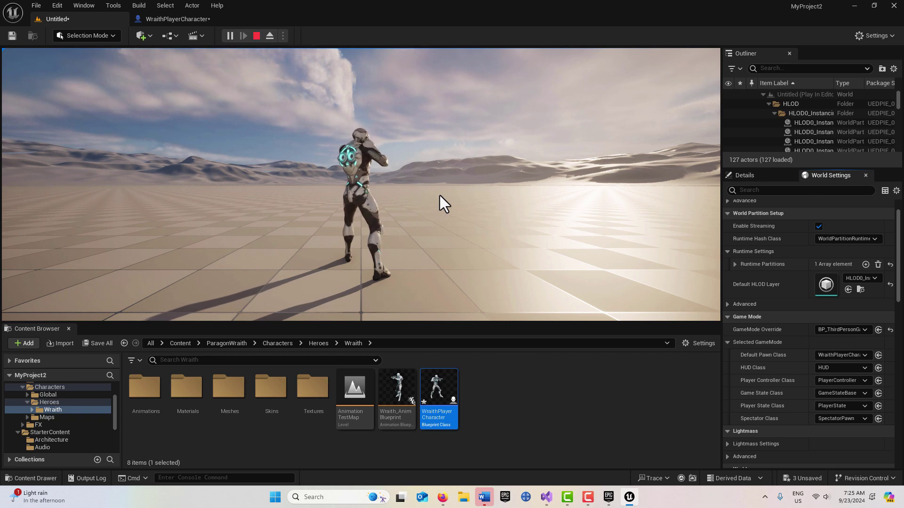
pyautogui.click(439, 196)
pyautogui.press('w')
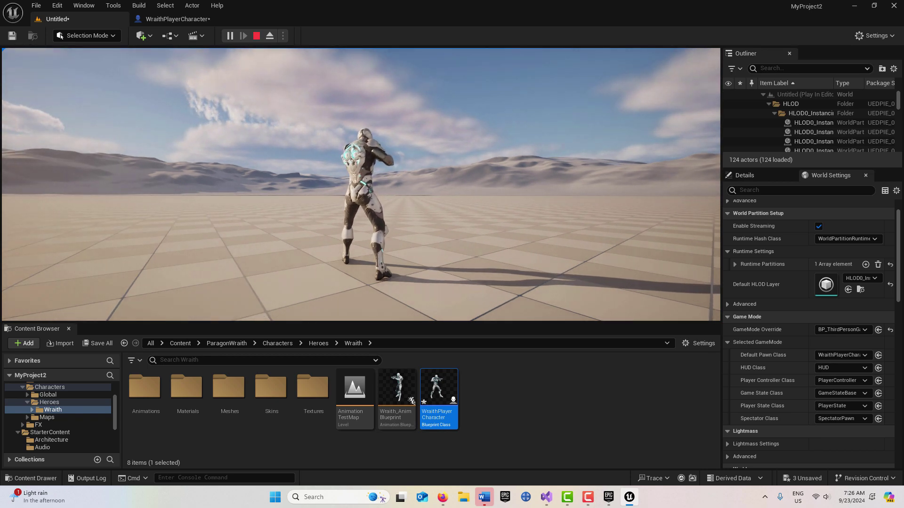
pyautogui.press('w')
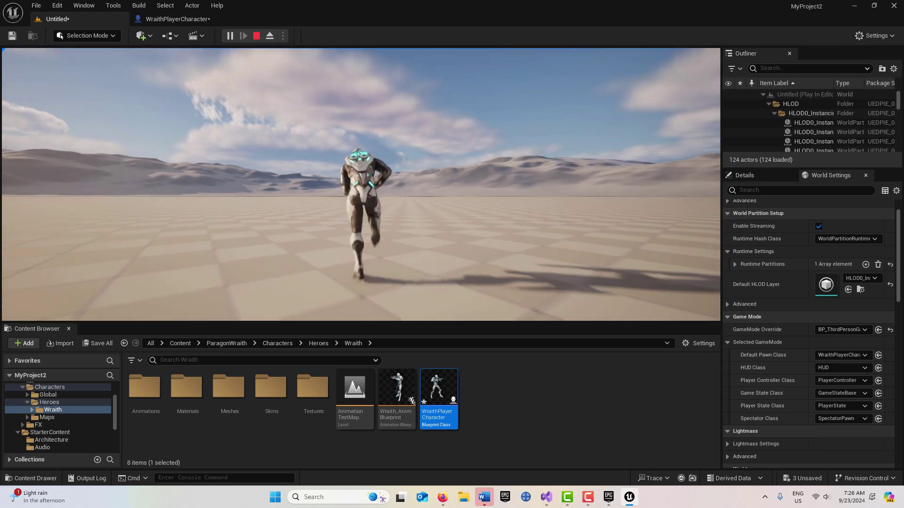